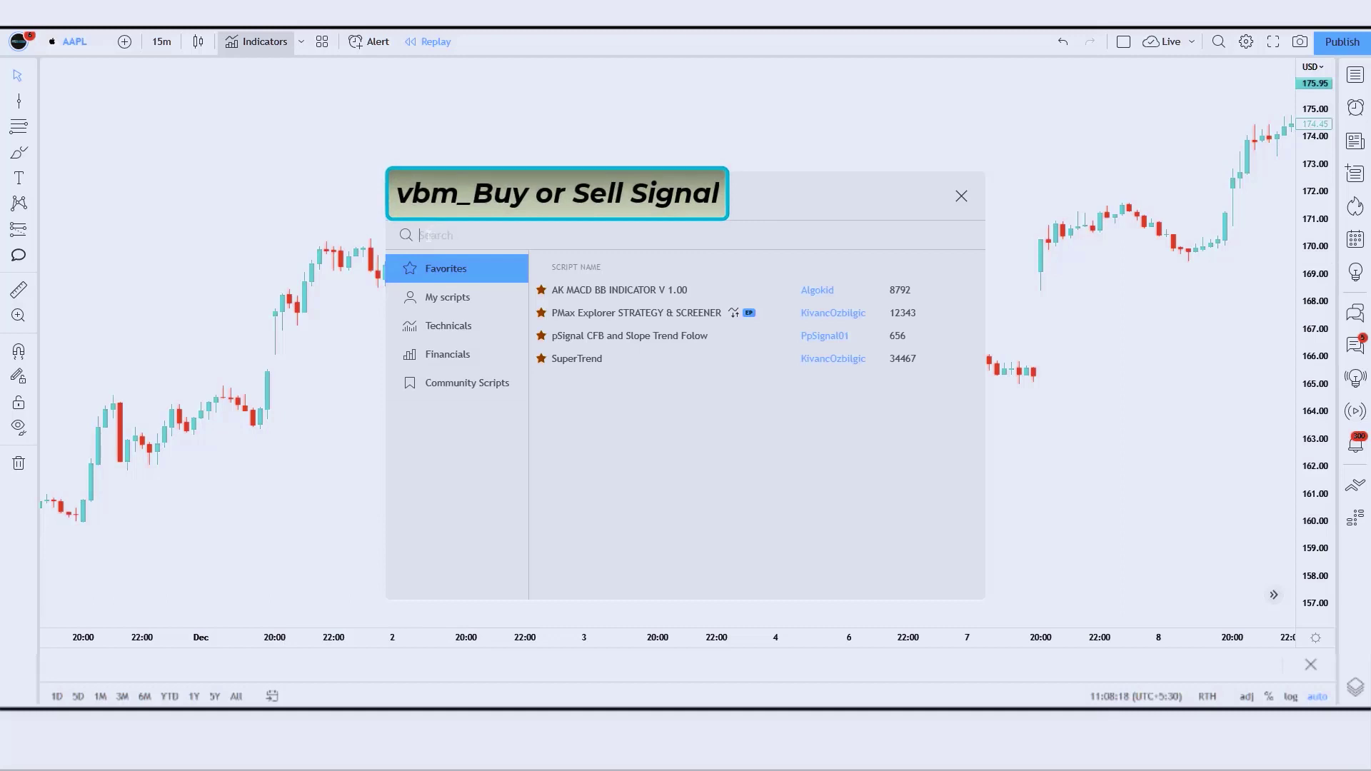
# Search for the vbm_Buy or Sell Signal script and add it to the AAPL chart.
pyautogui.write('vbm_Buy or Sell Signal')
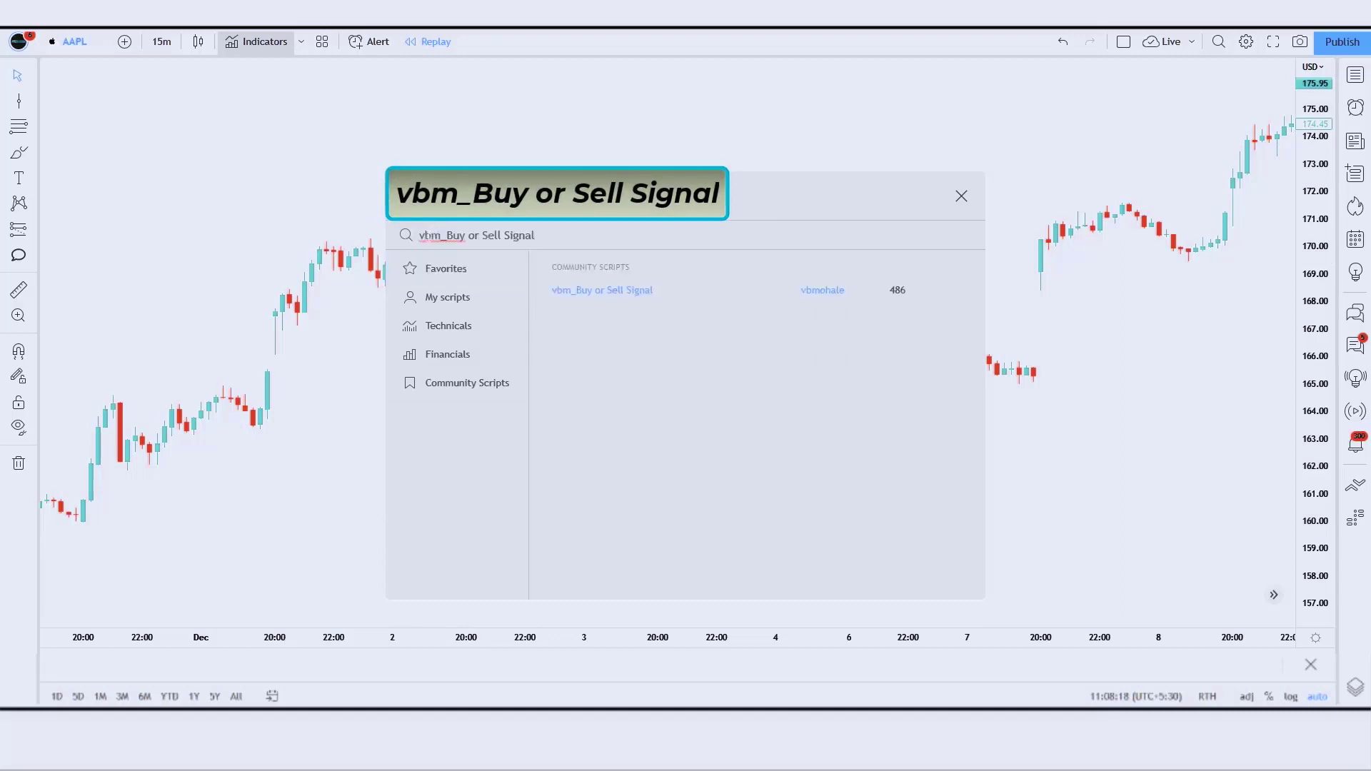
pyautogui.click(644, 294)
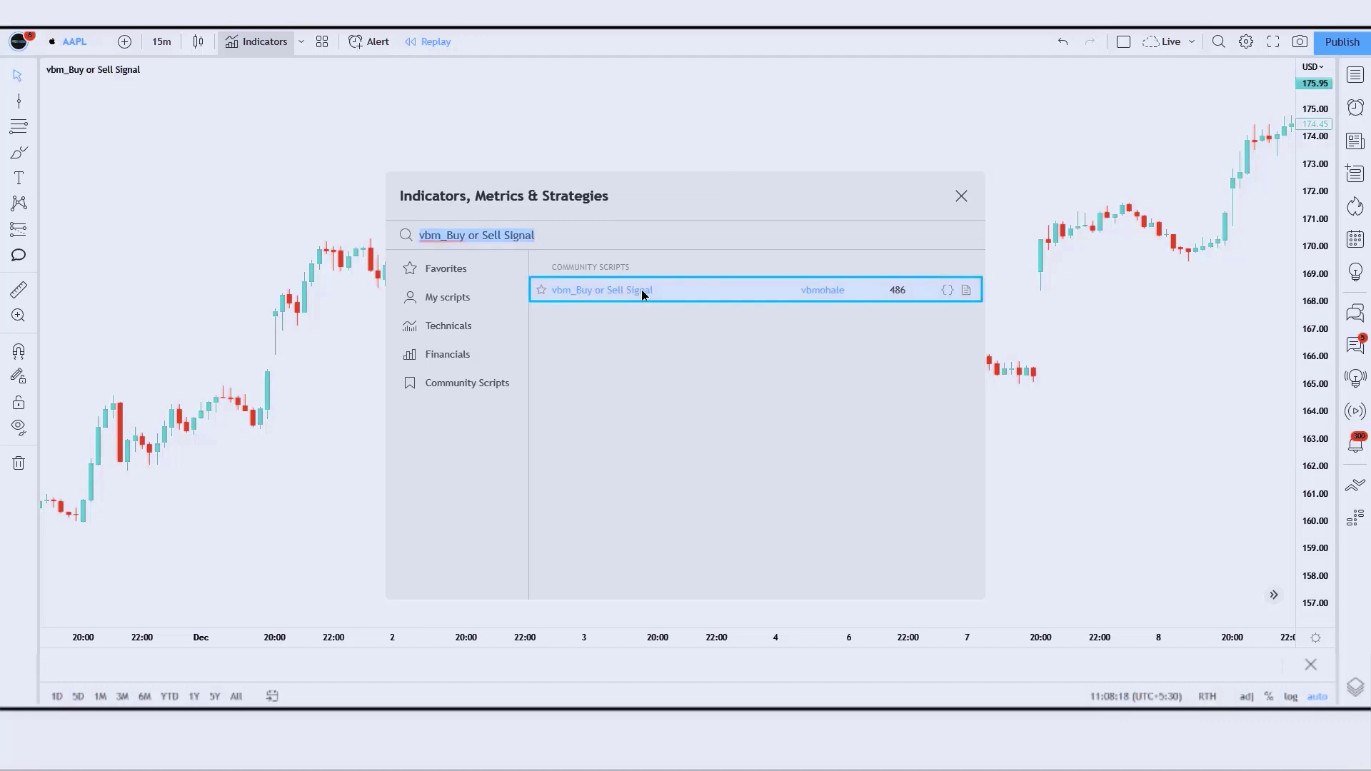
pyautogui.click(964, 197)
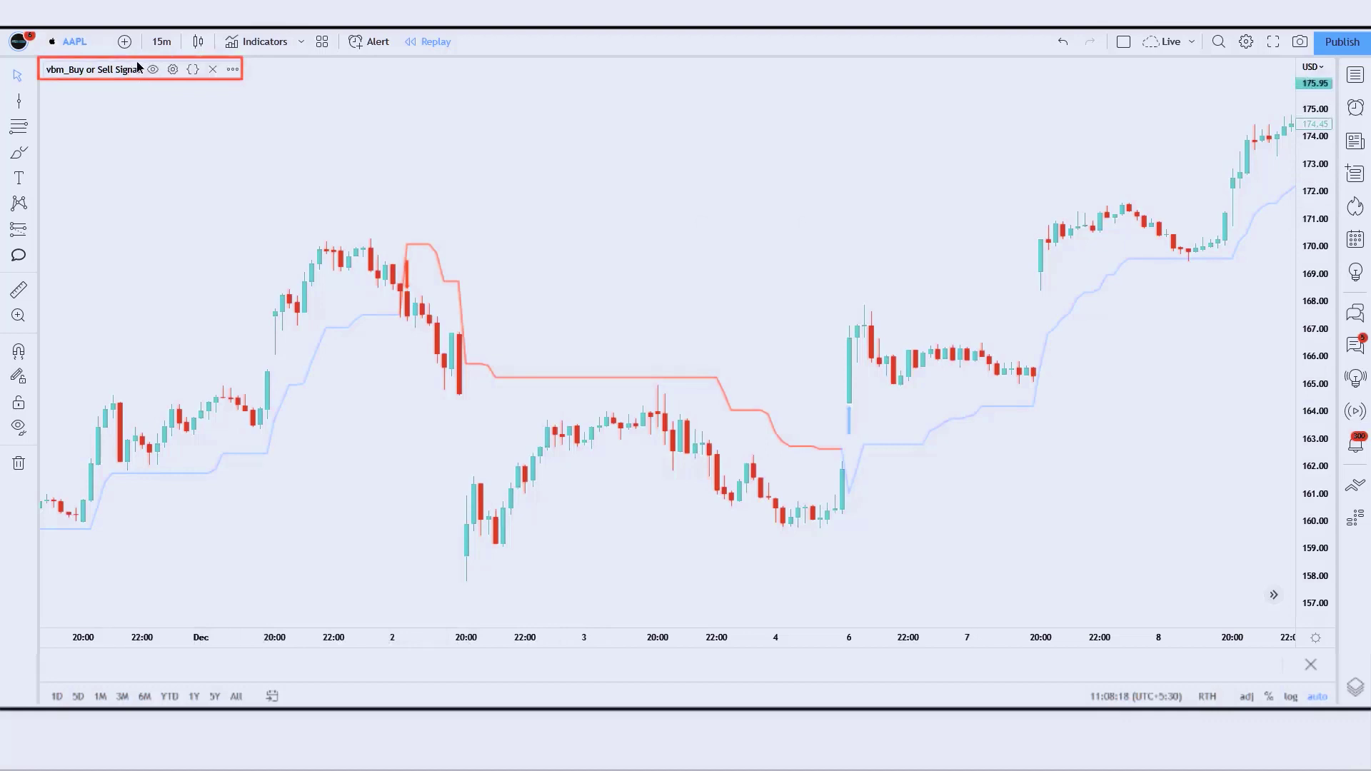
# Set the vbm_Buy or Sell Signal indicator's Factor to 4.
pyautogui.click(173, 69)
pyautogui.click(630, 374)
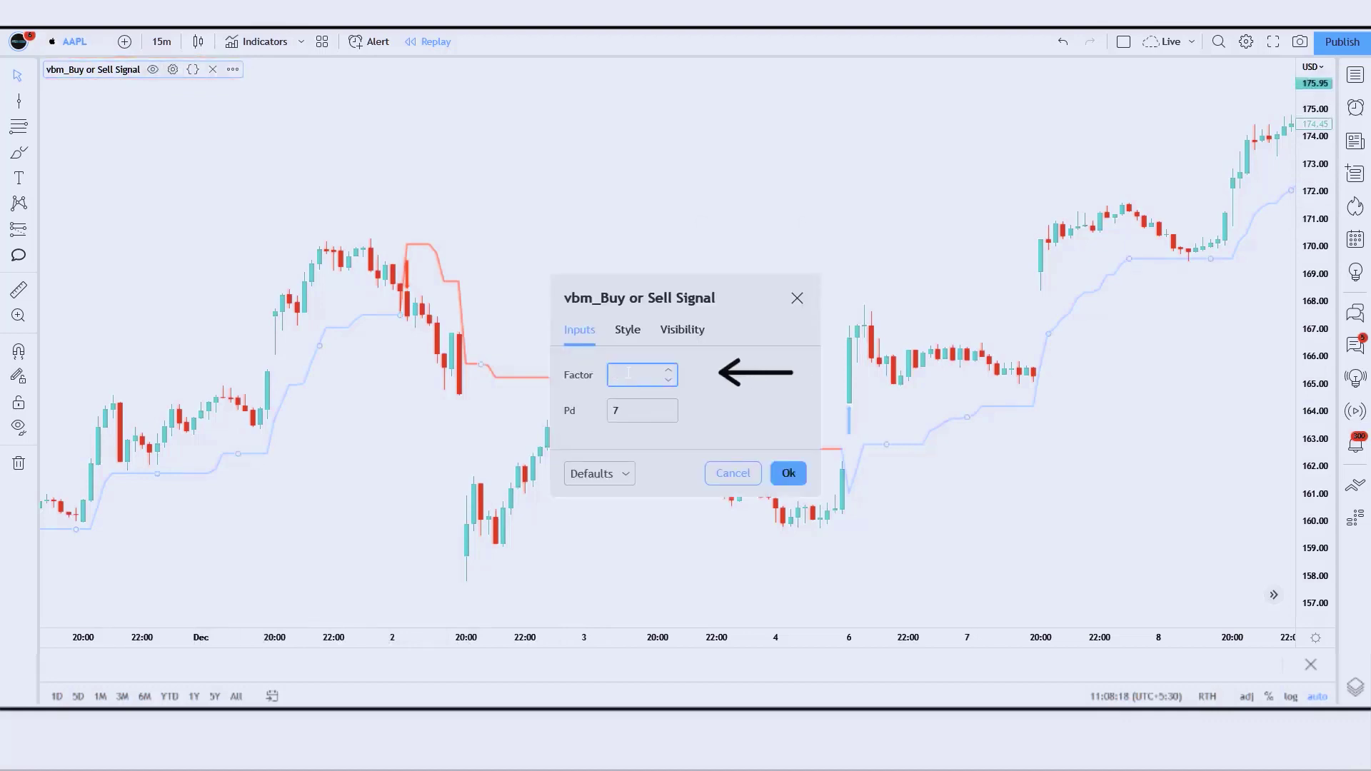
pyautogui.write('4')
pyautogui.click(779, 476)
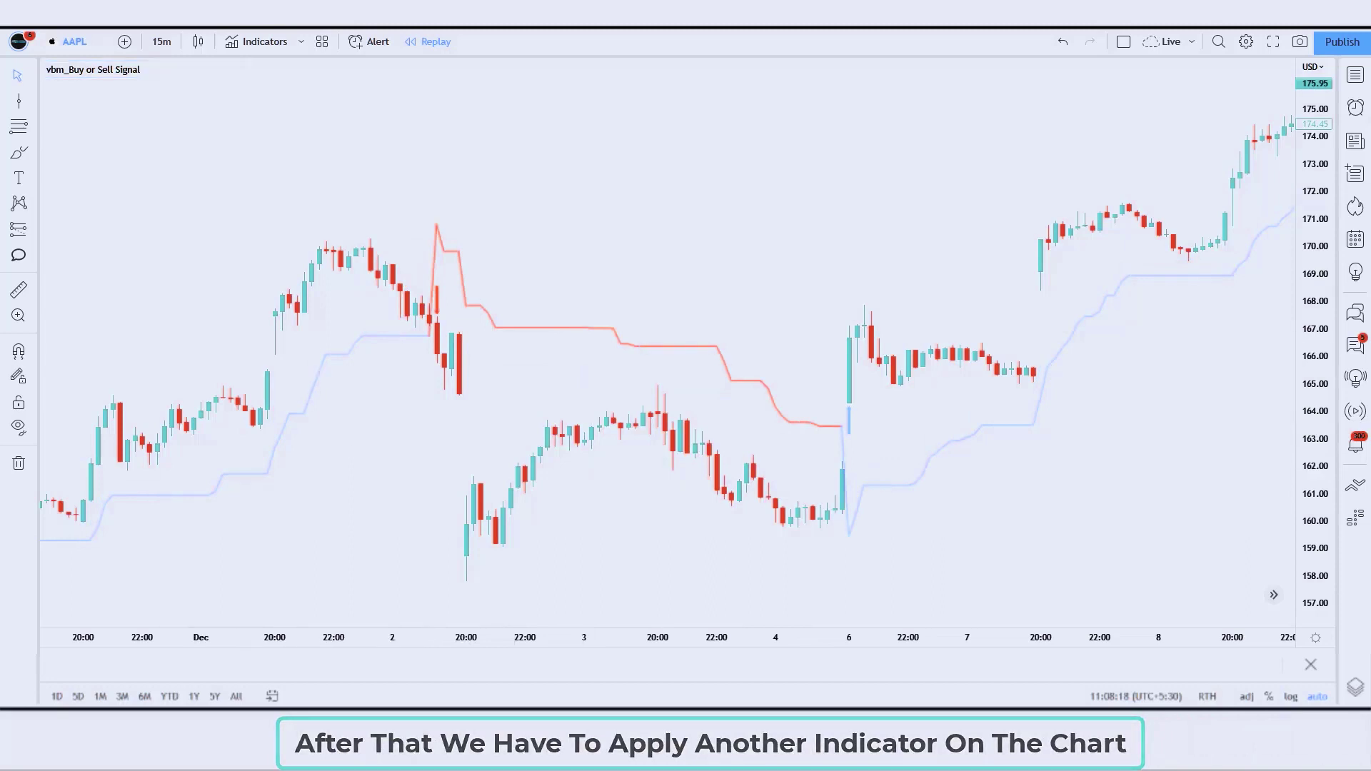
# Add the Multiple strategies [LUPOWN] script as a lower pane and open its settings.
pyautogui.click(260, 41)
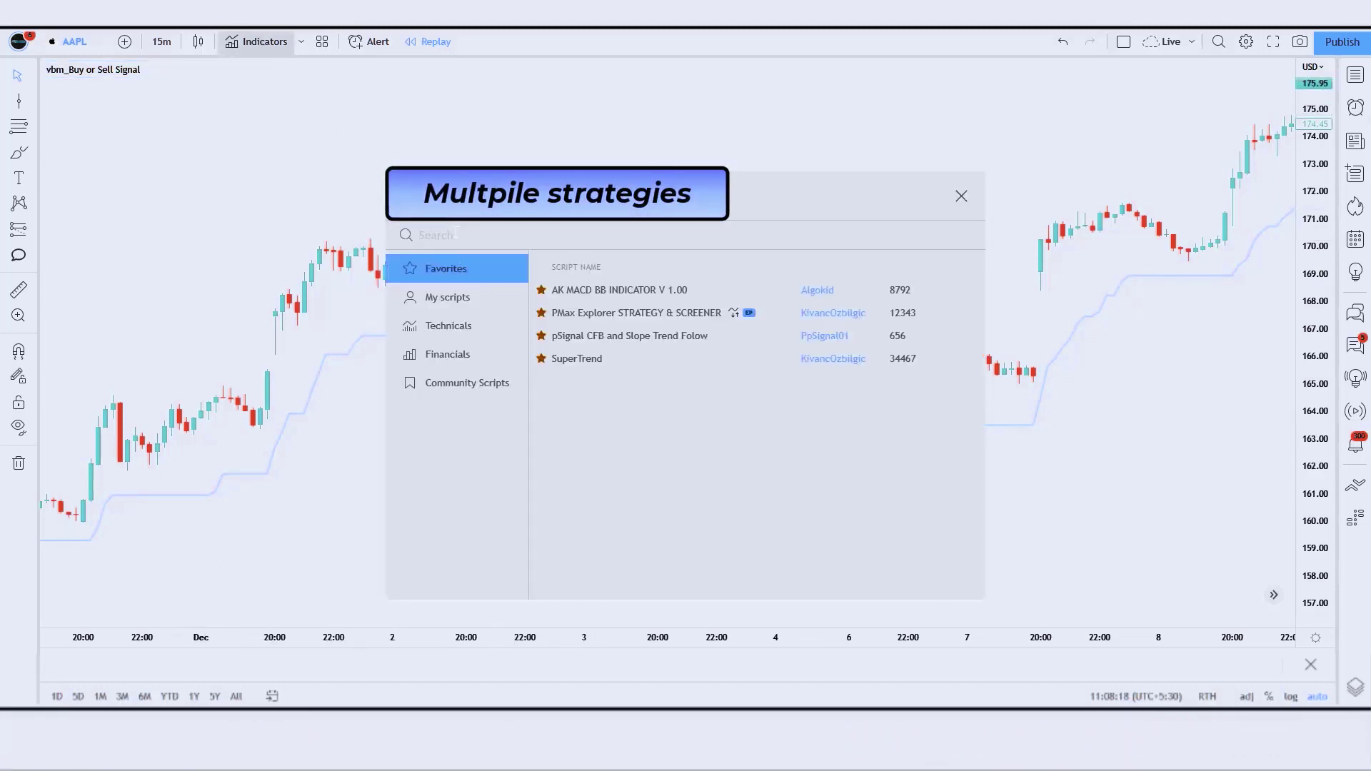
pyautogui.write('Multpile strategies')
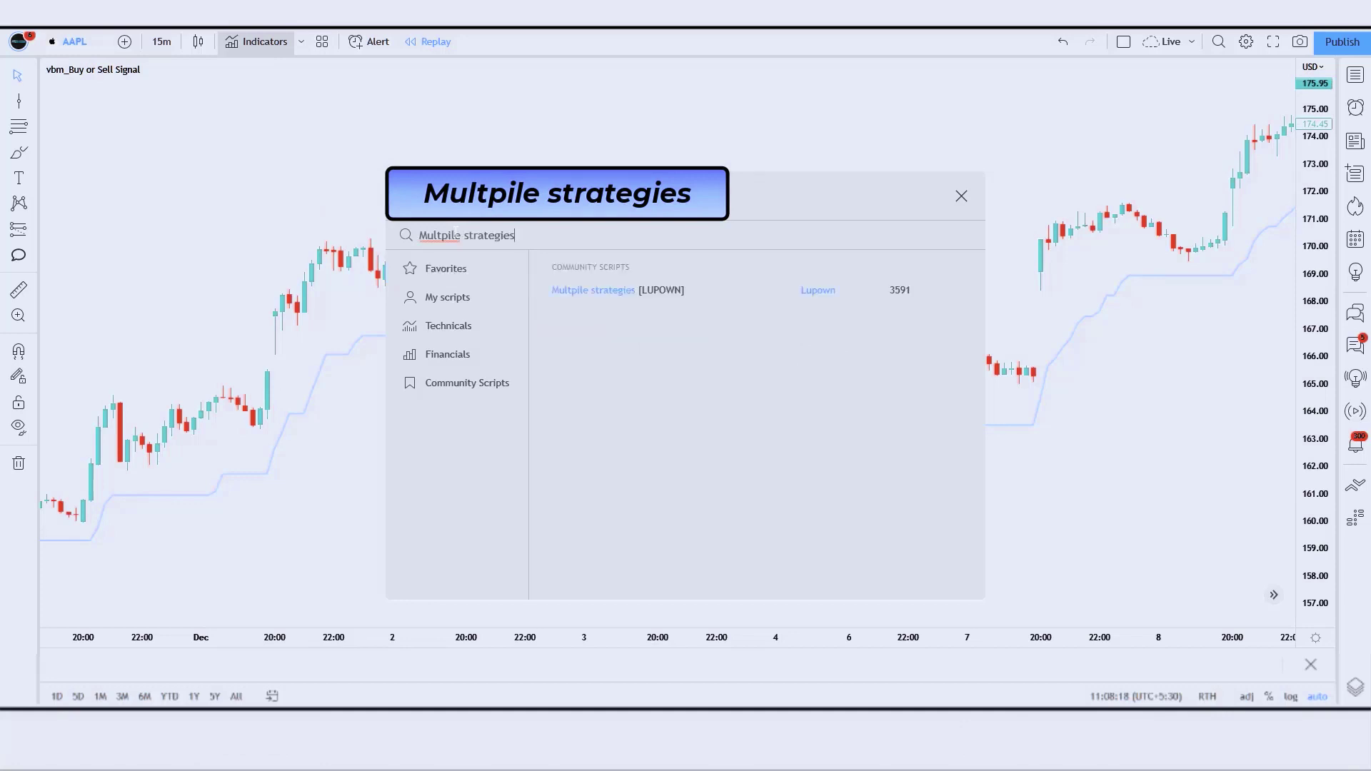
pyautogui.click(681, 288)
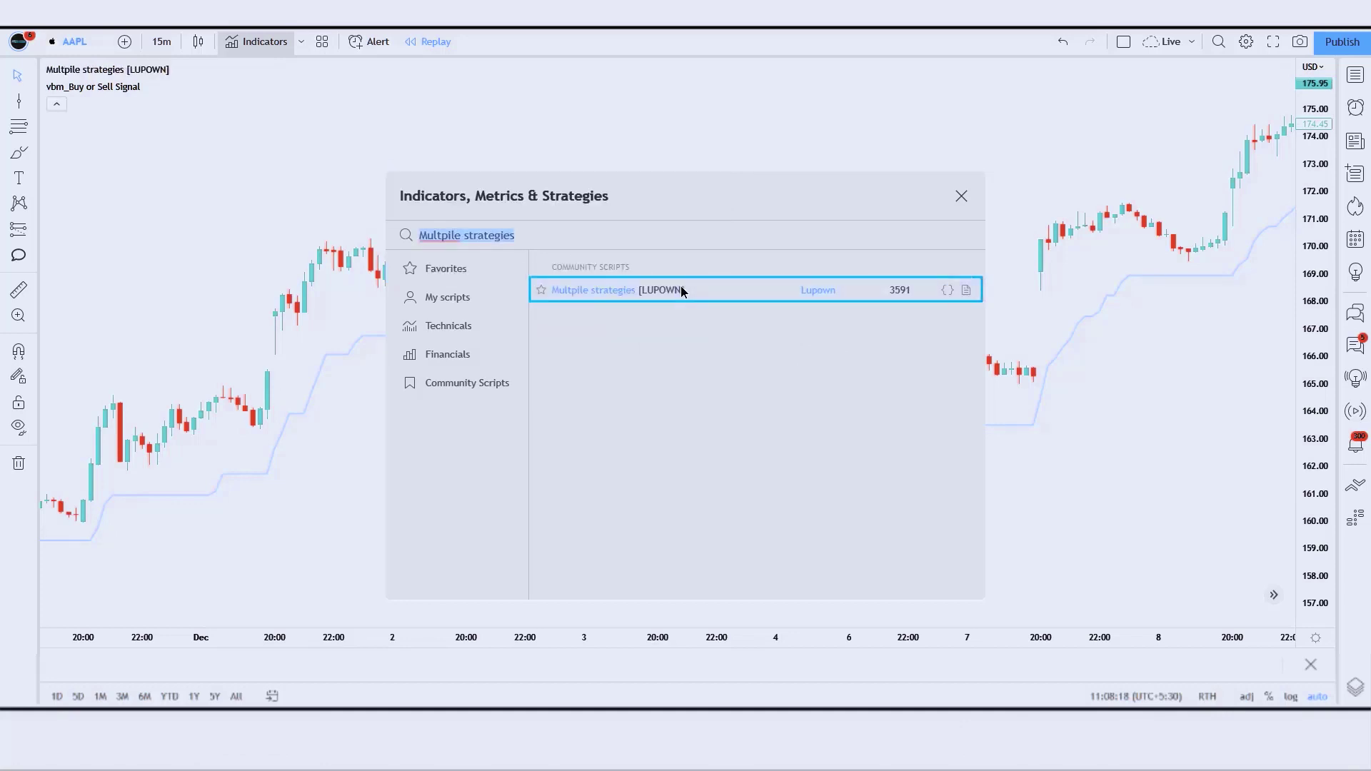
pyautogui.click(961, 196)
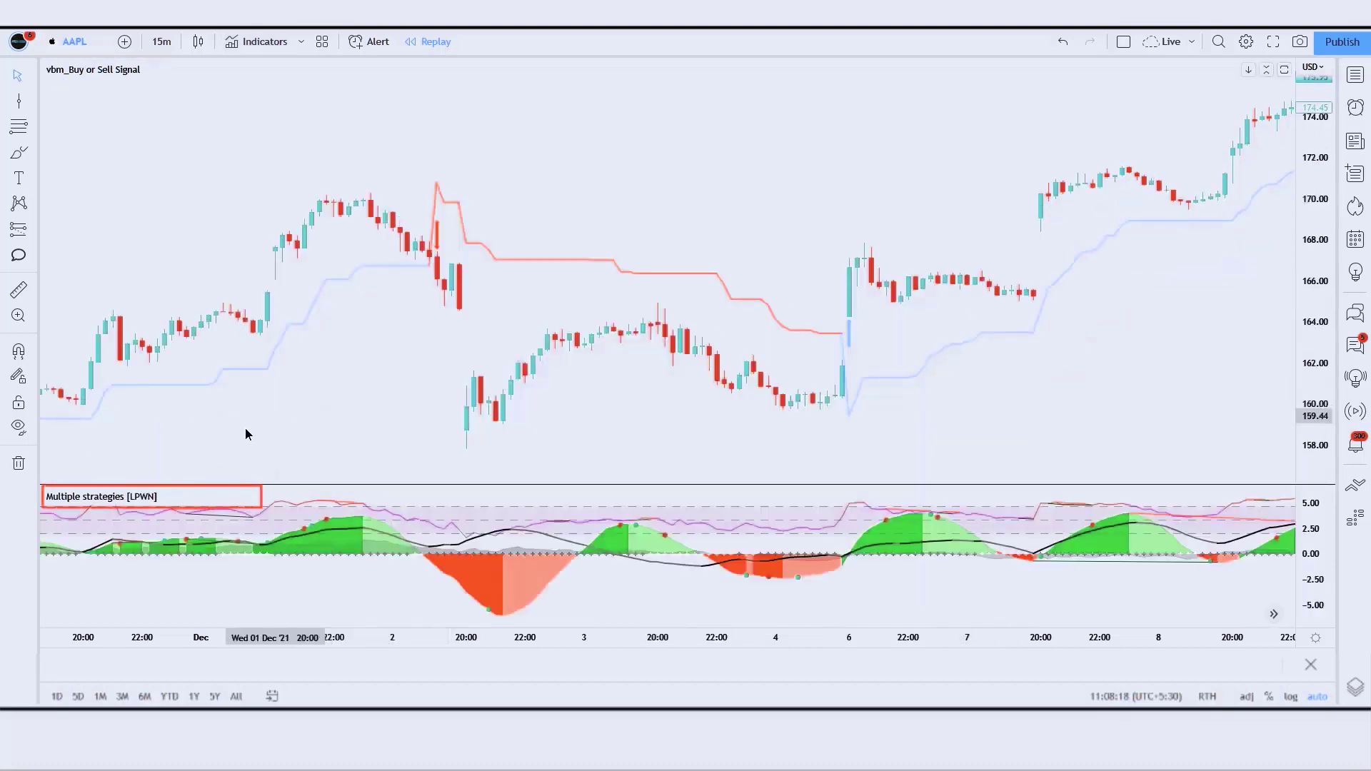
pyautogui.moveTo(130, 504)
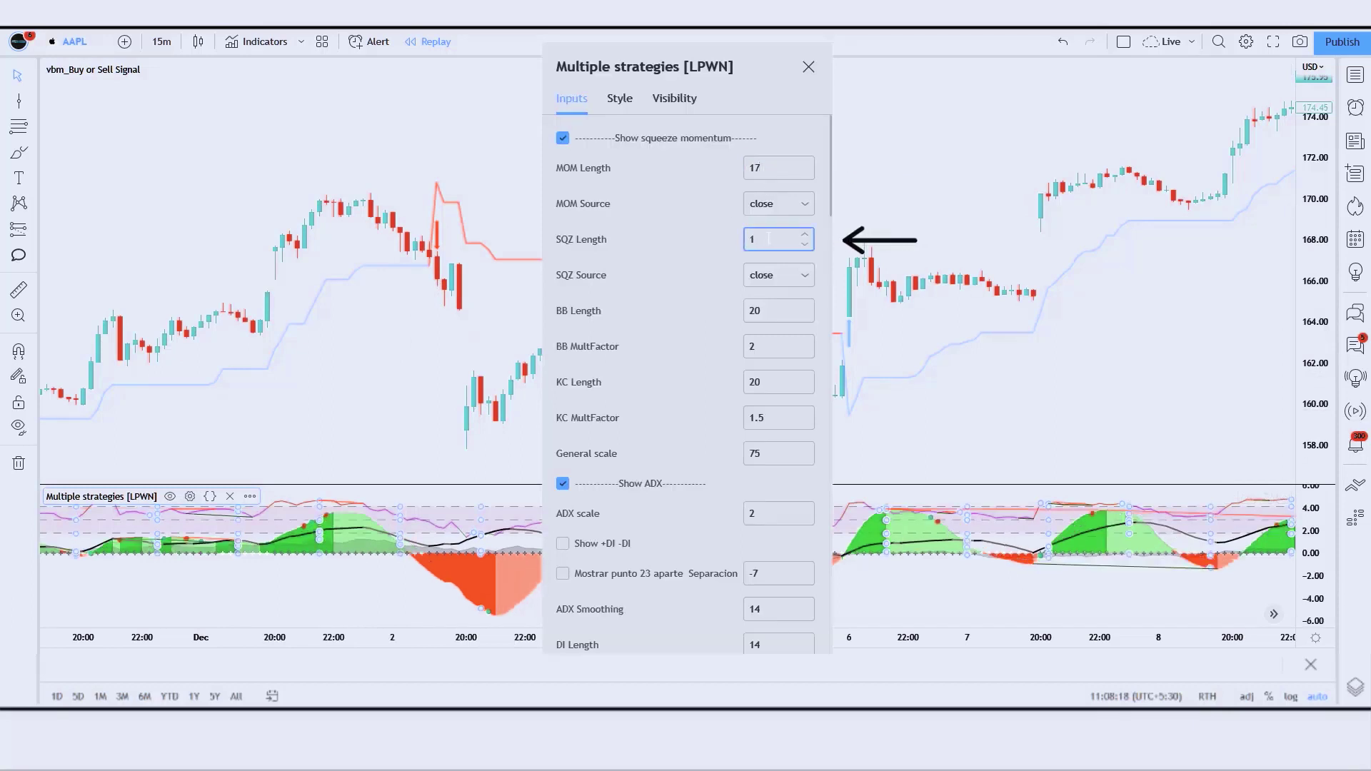
# Change the Multiple strategies length to 17 and close its settings.
pyautogui.write('7')
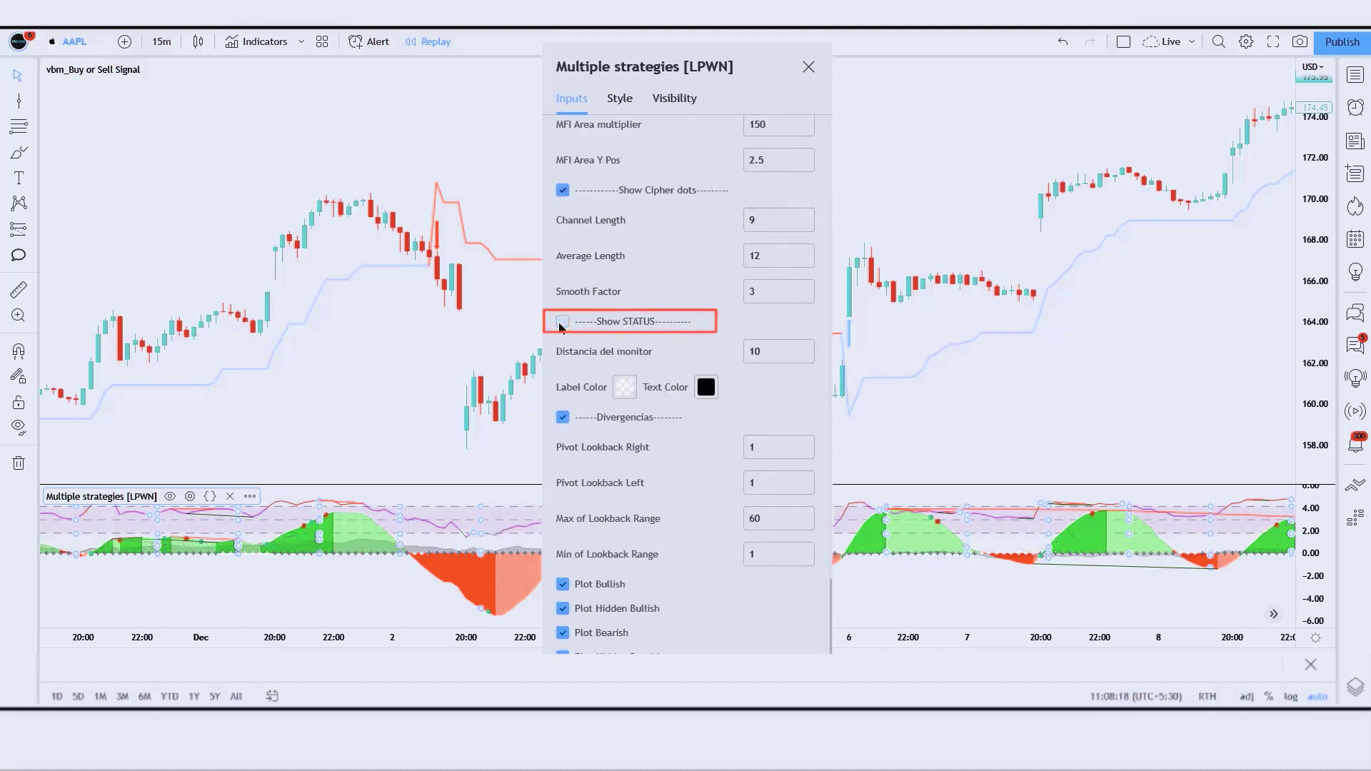
pyautogui.press('Escape')
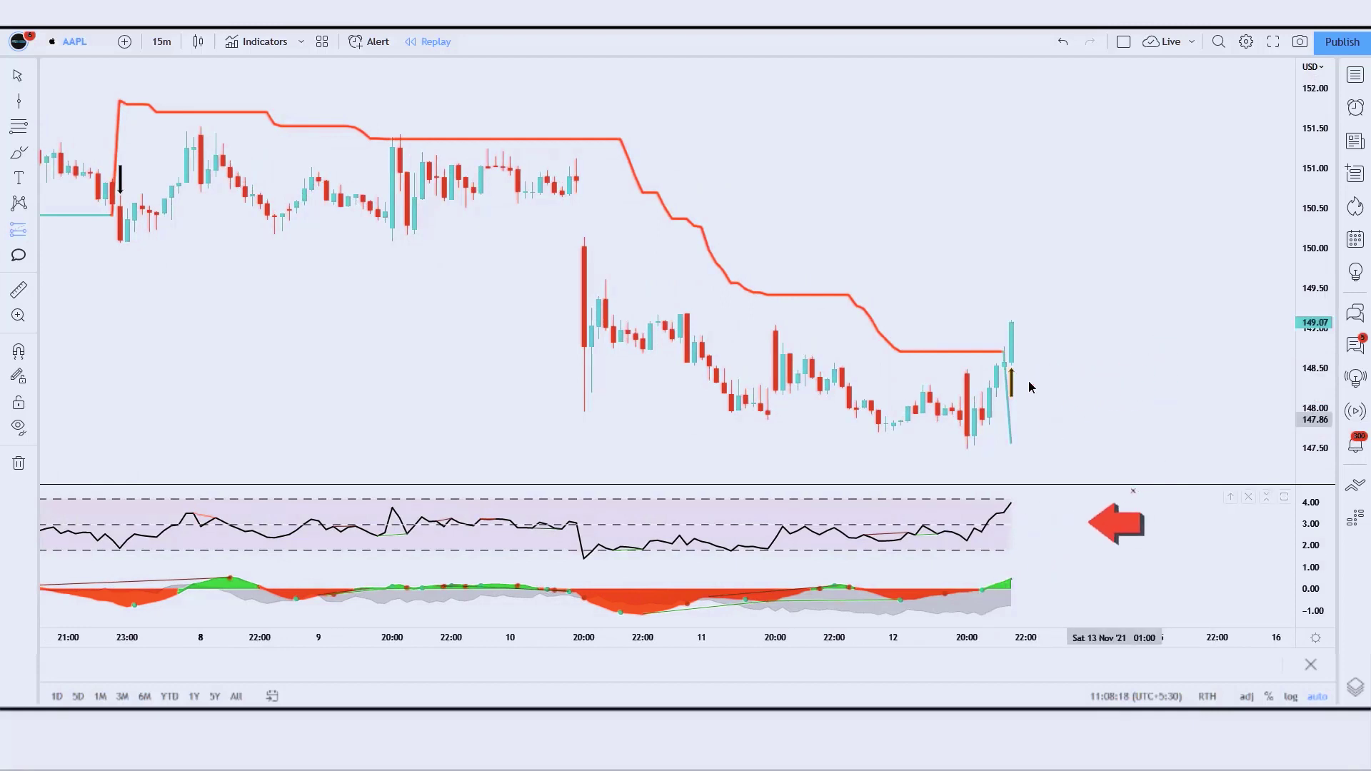
# Place a long position at 149.07 on the buy candle, stop 147.43, target 151.19.
pyautogui.click(1013, 322)
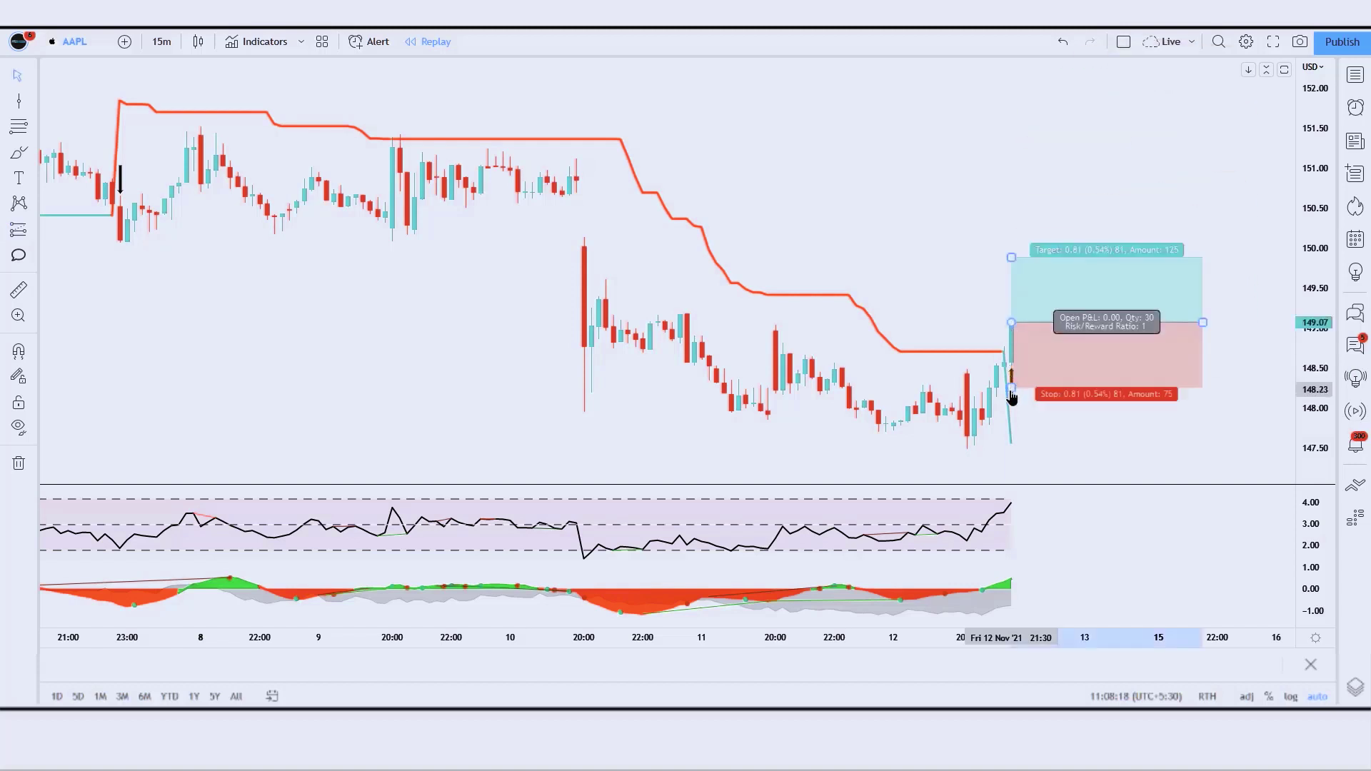
pyautogui.moveTo(1010, 388); pyautogui.dragTo(1022, 455)
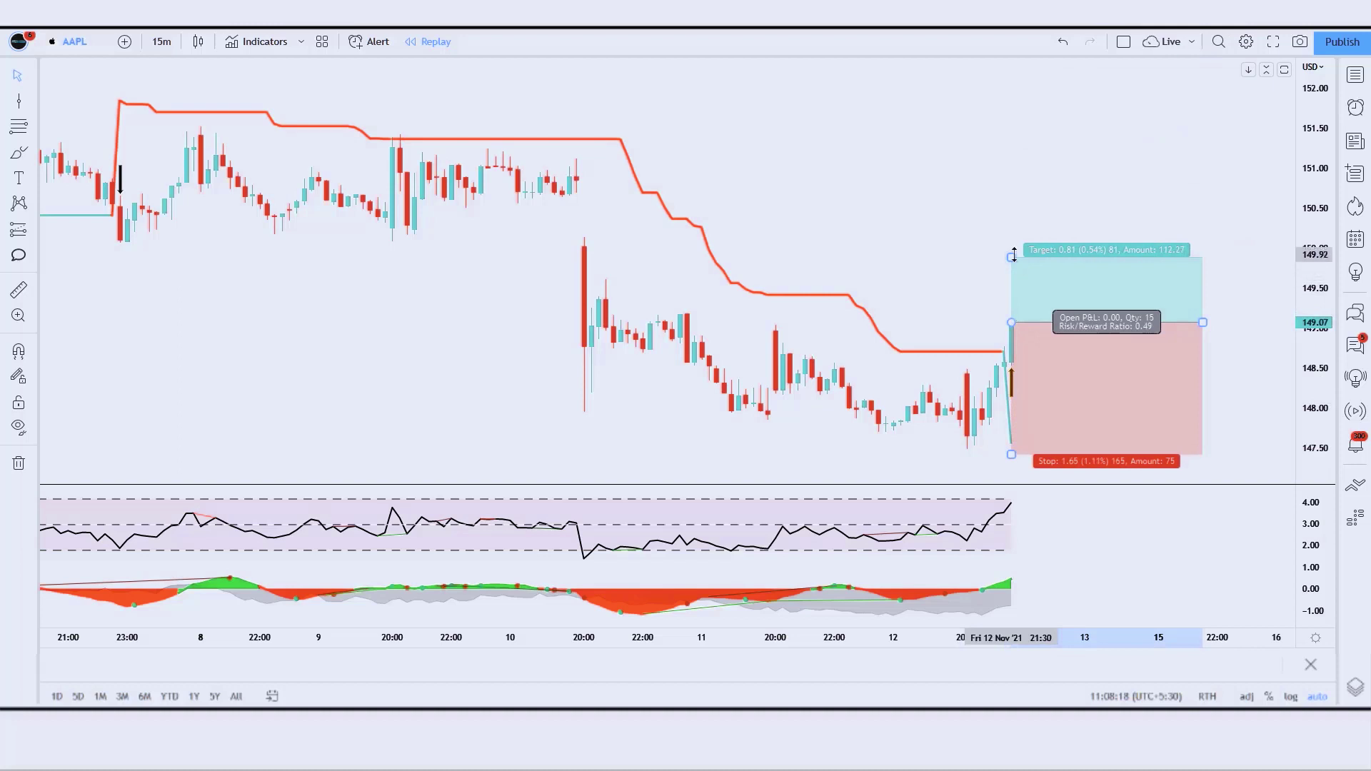
pyautogui.moveTo(1014, 255); pyautogui.dragTo(1024, 121)
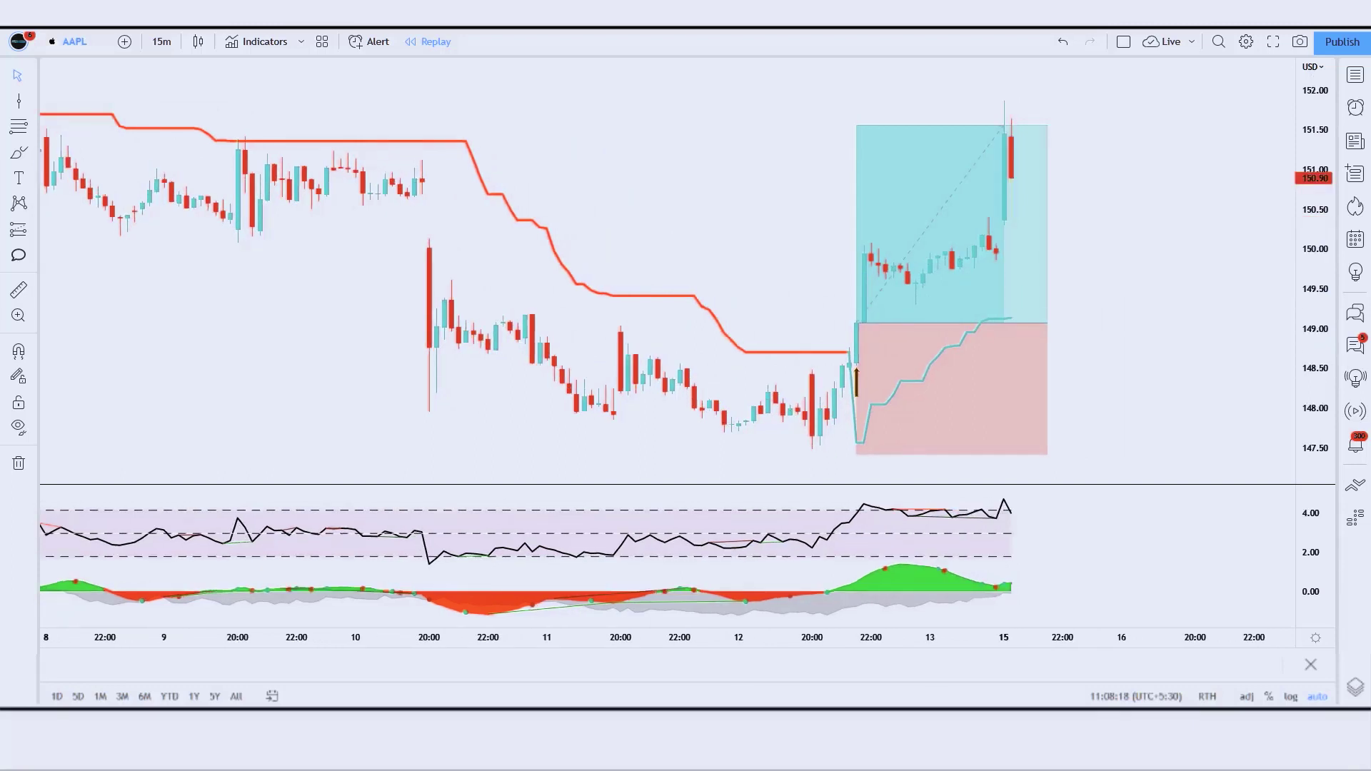
# Stretch the long position box out to the latest replayed candle.
pyautogui.moveTo(1023, 327)
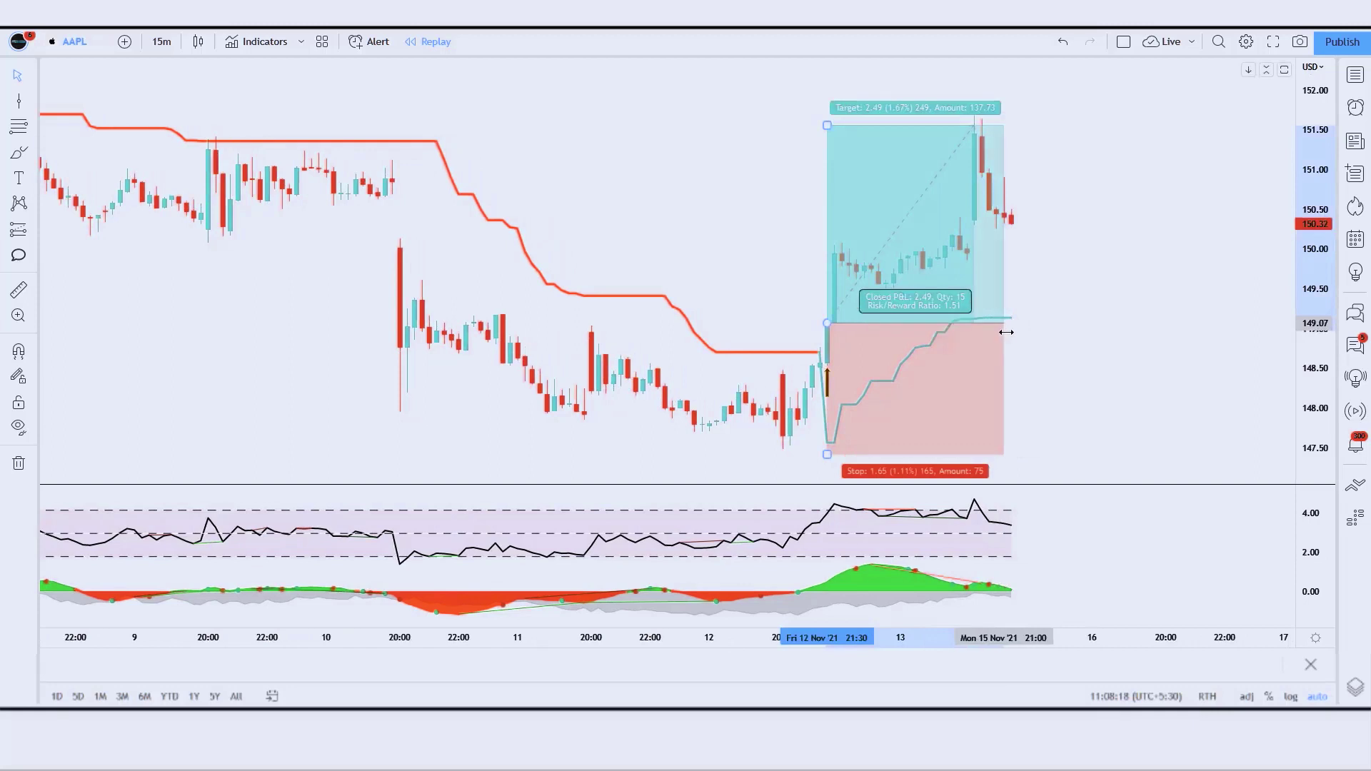
pyautogui.moveTo(1006, 332); pyautogui.dragTo(1020, 367)
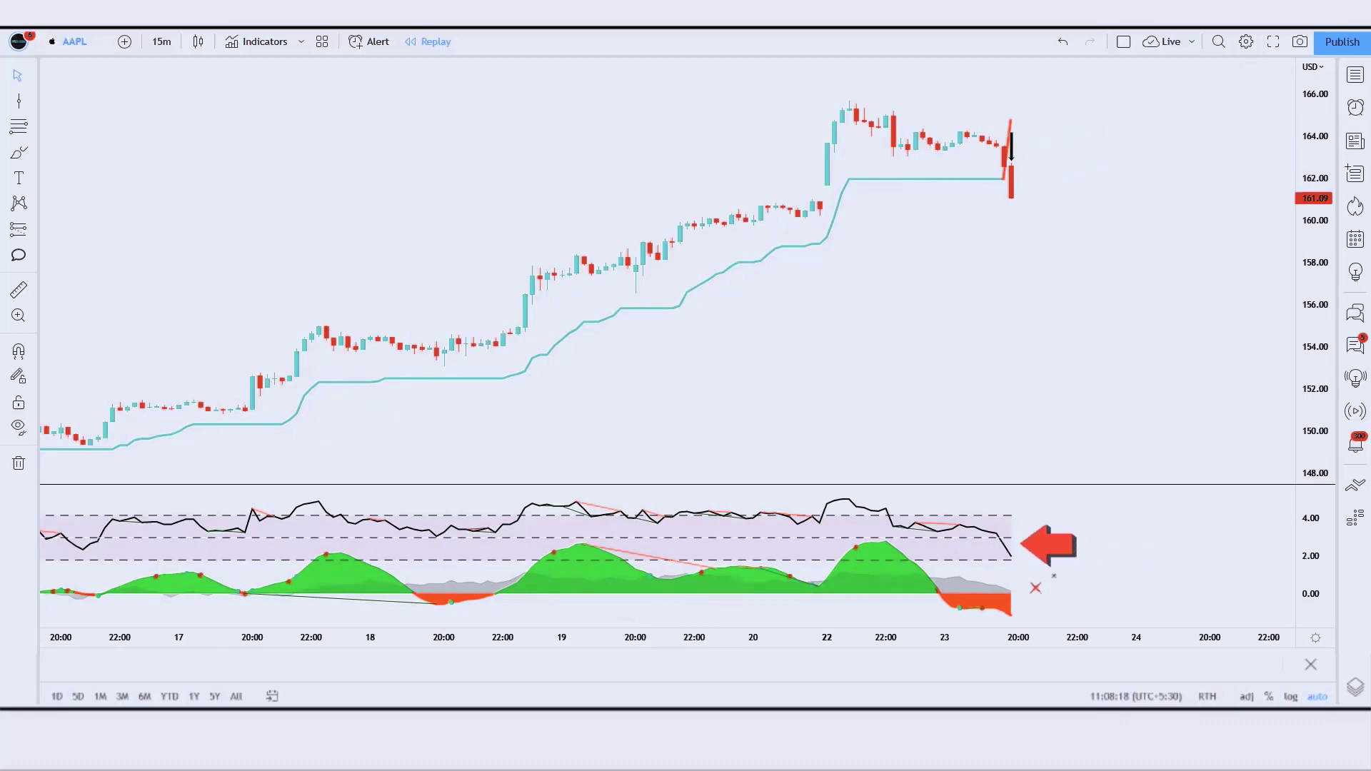
# Place a short position at 161.18 on the sell candle with its target at 156.43.
pyautogui.click(1011, 197)
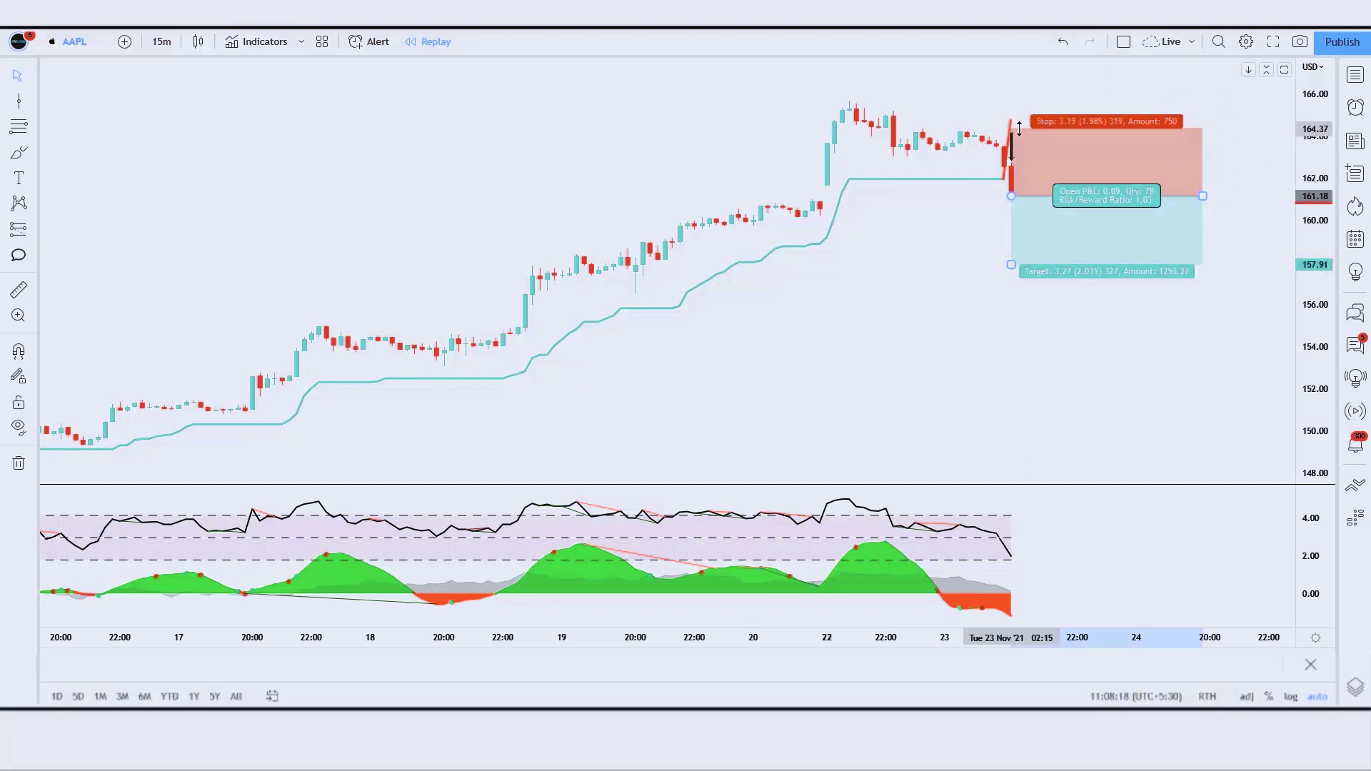
pyautogui.moveTo(1011, 267); pyautogui.dragTo(1012, 296)
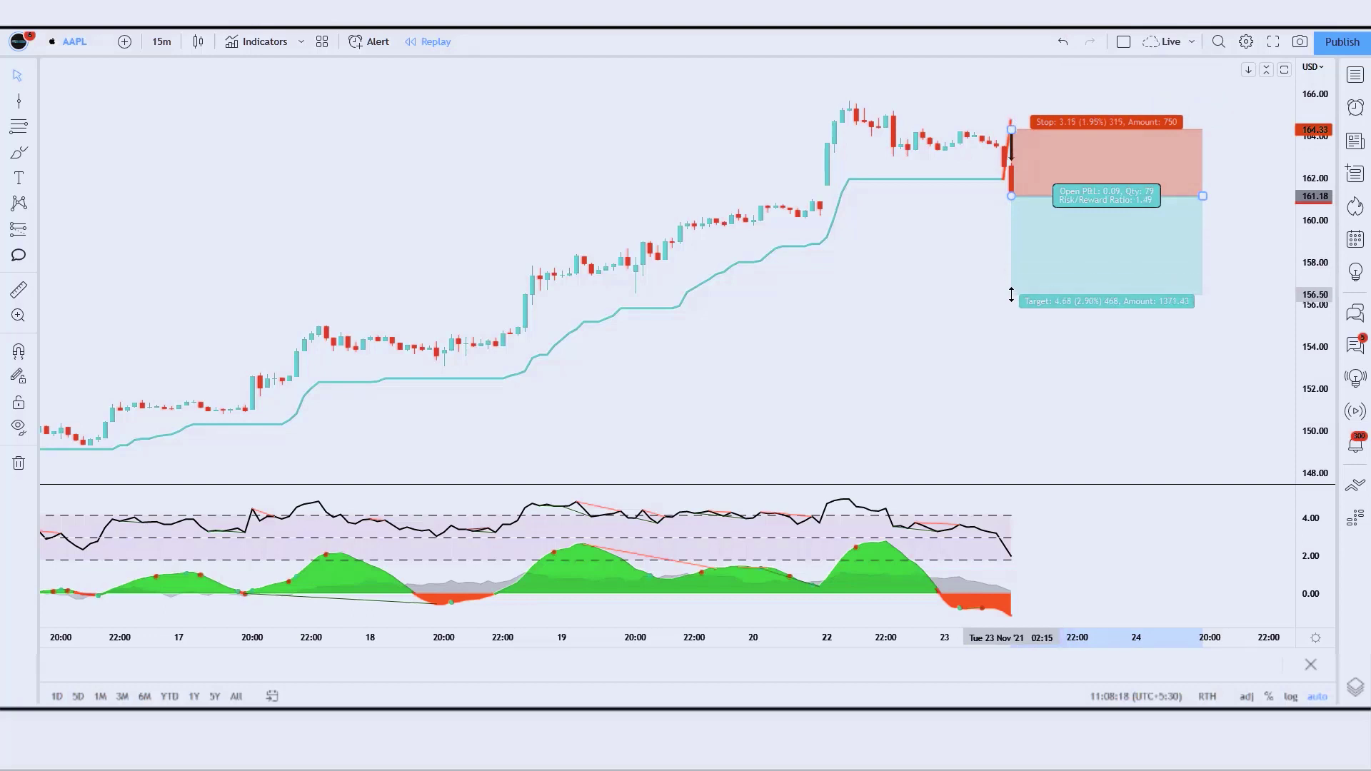
pyautogui.click(957, 327)
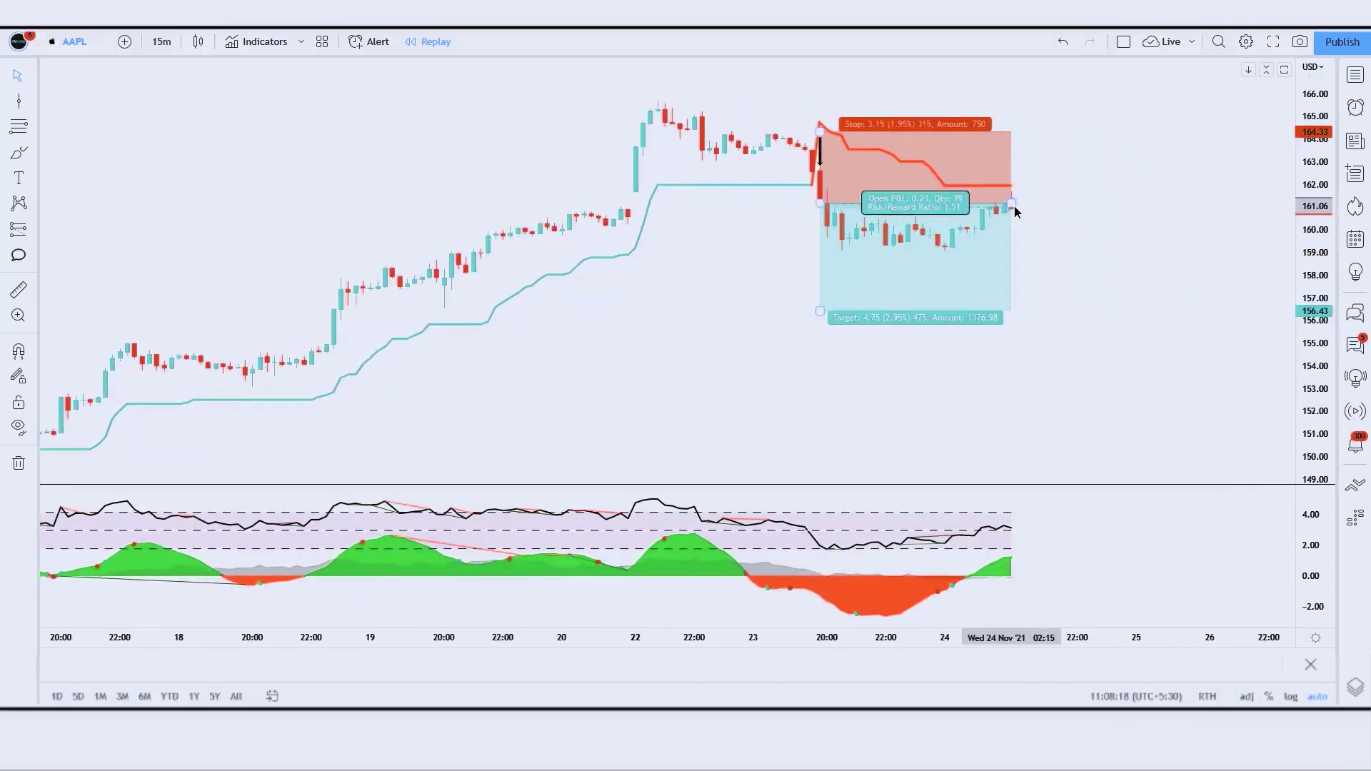
# Extend the short position box as replay advances, then end it at the exit candle.
pyautogui.moveTo(1012, 206); pyautogui.dragTo(1169, 215)
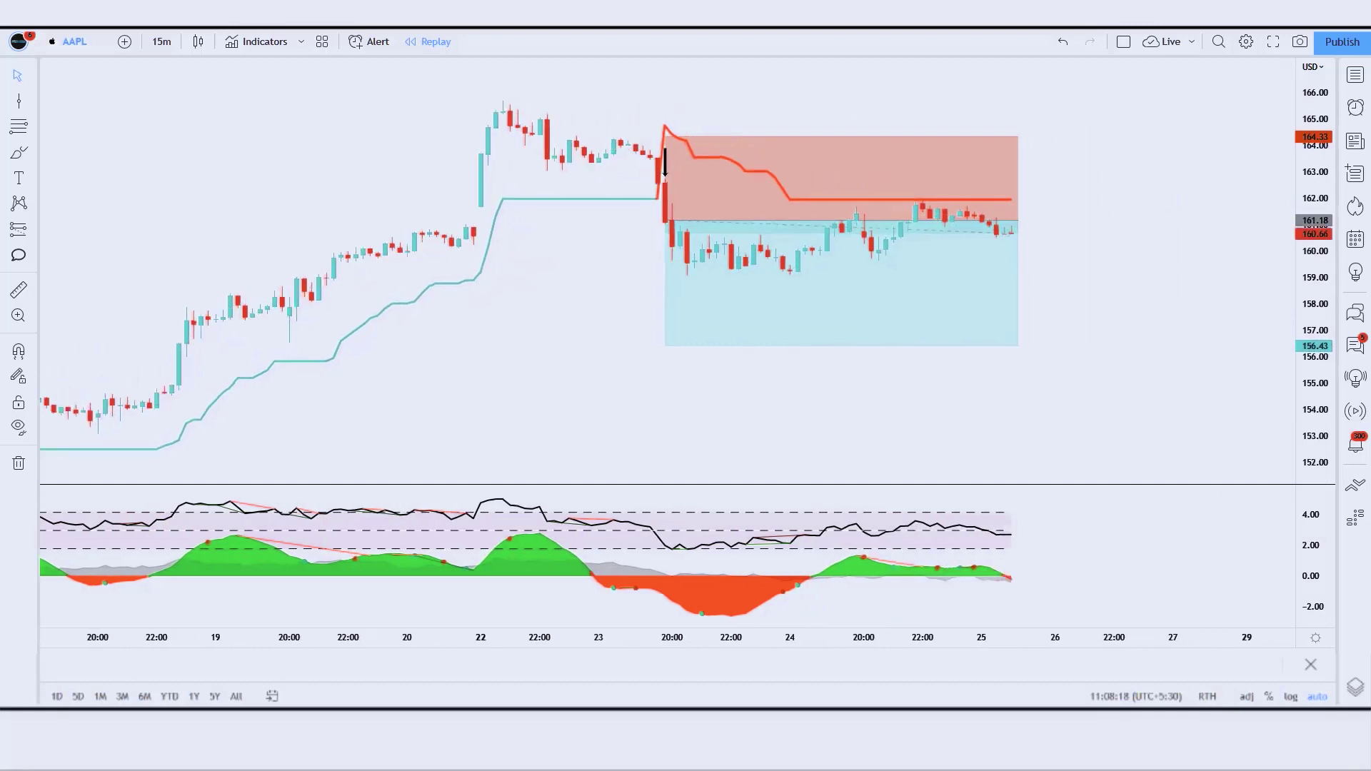
pyautogui.moveTo(1015, 223); pyautogui.dragTo(1143, 223)
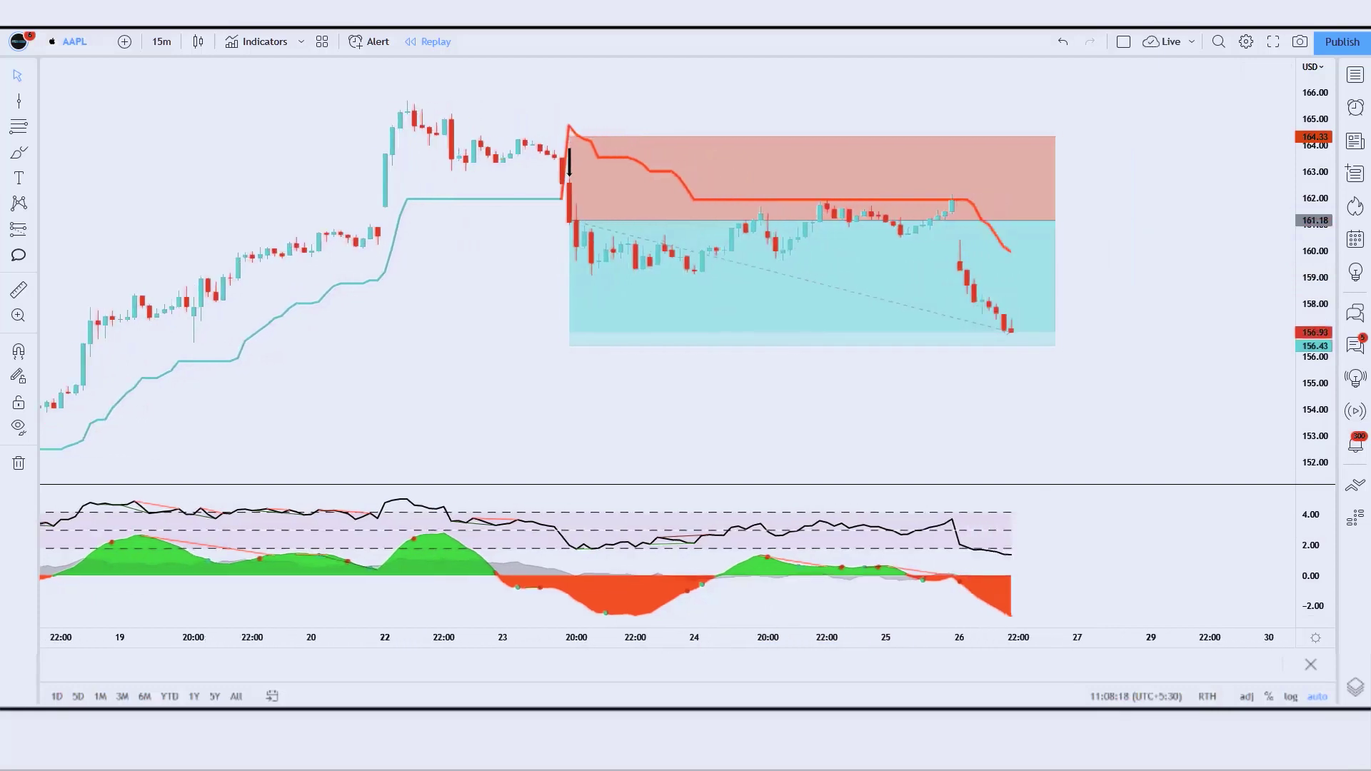
pyautogui.moveTo(1018, 223); pyautogui.dragTo(1103, 223)
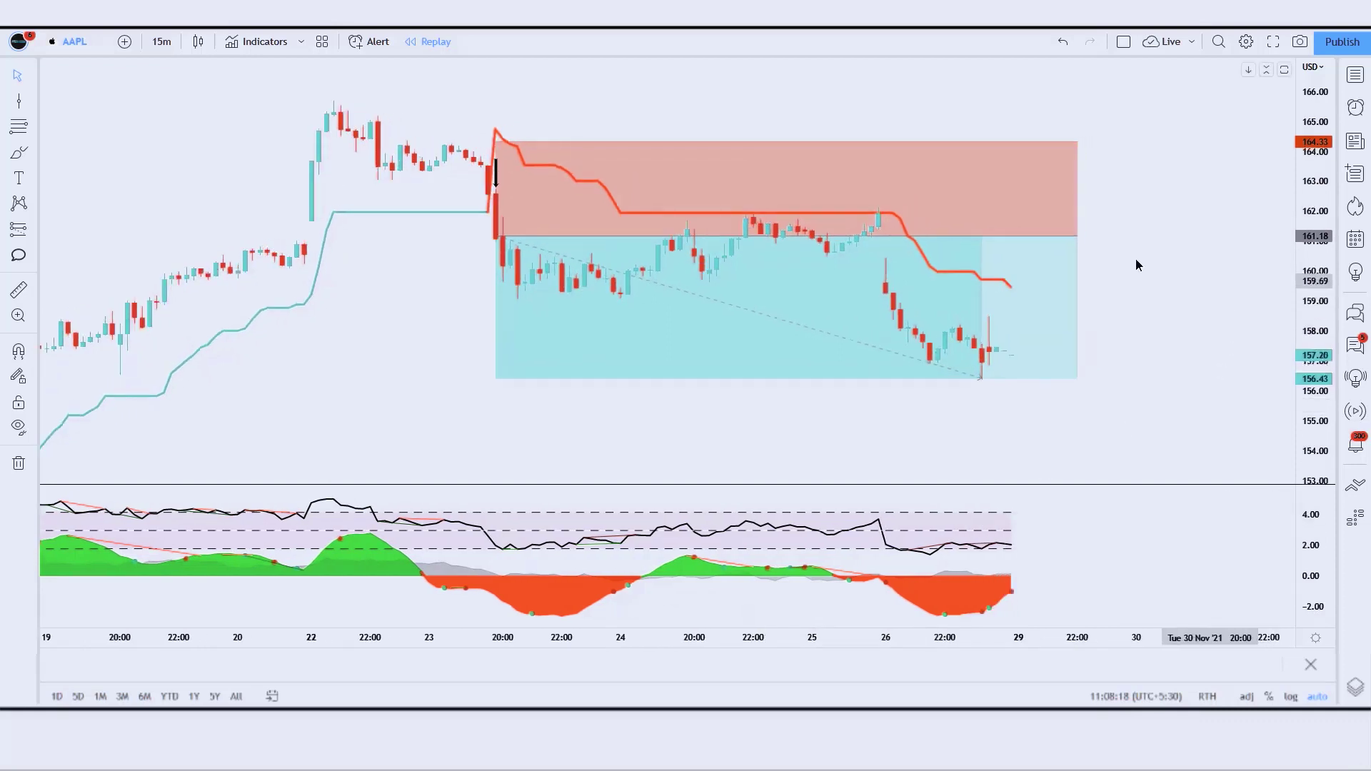
pyautogui.moveTo(1080, 236)
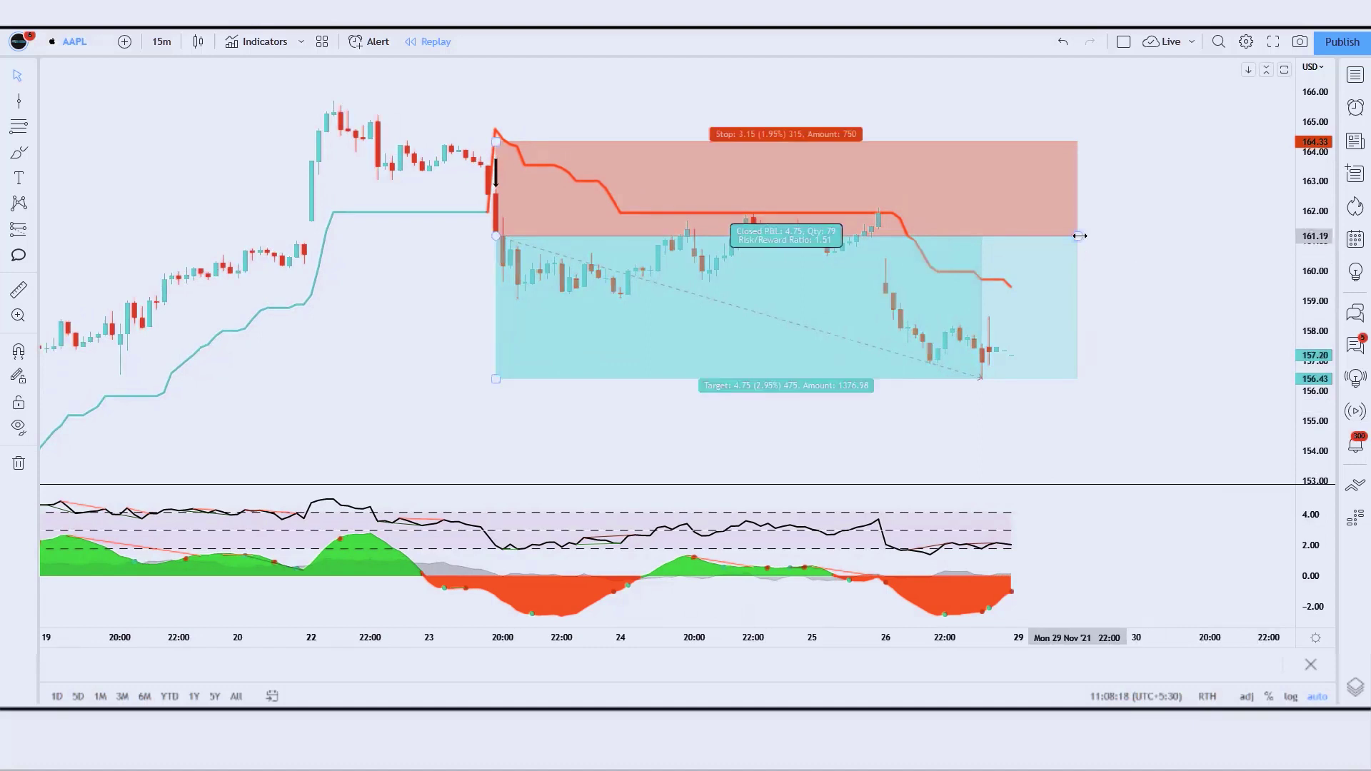
pyautogui.moveTo(1080, 236); pyautogui.dragTo(1012, 289)
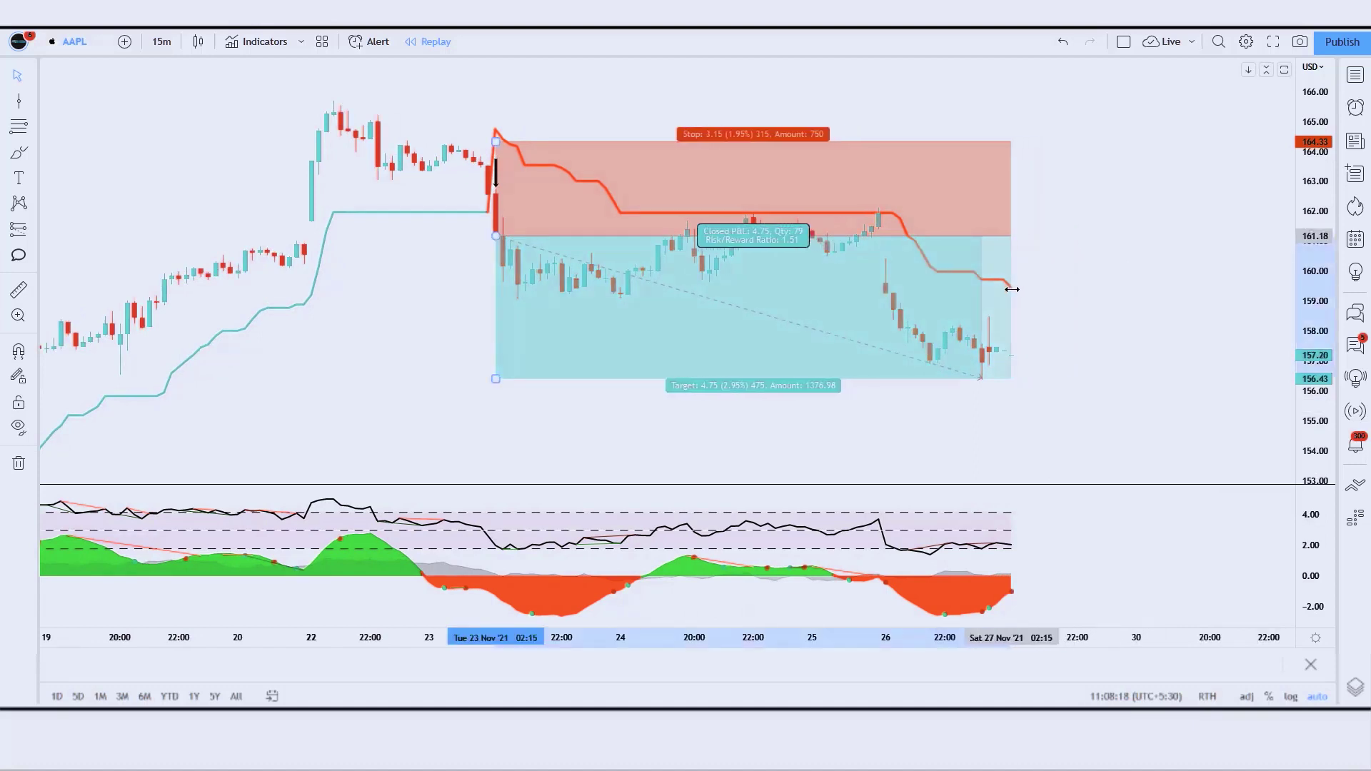
pyautogui.click(1043, 309)
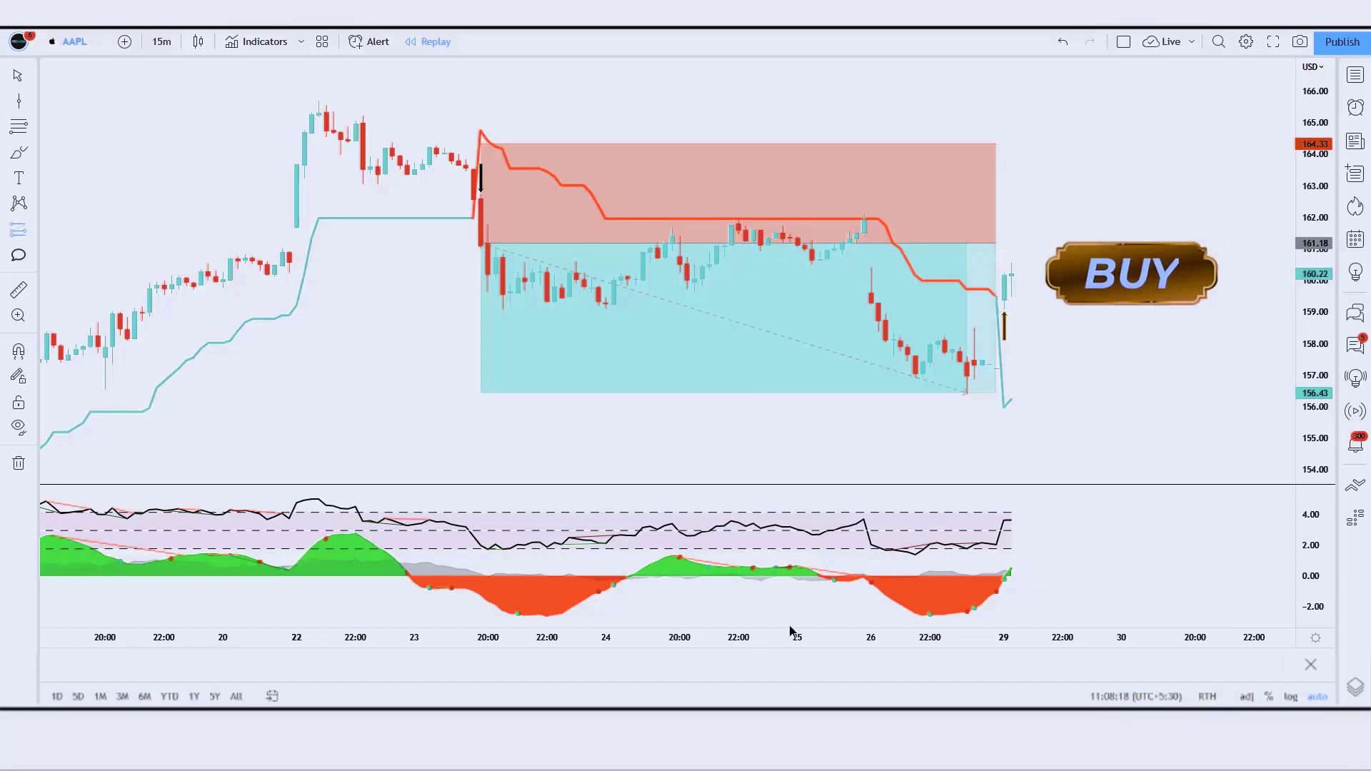
# Place a long position at 160.22 with stop at 156.43 and target near 165.81.
pyautogui.click(1011, 274)
pyautogui.moveTo(1012, 335); pyautogui.dragTo(1023, 393)
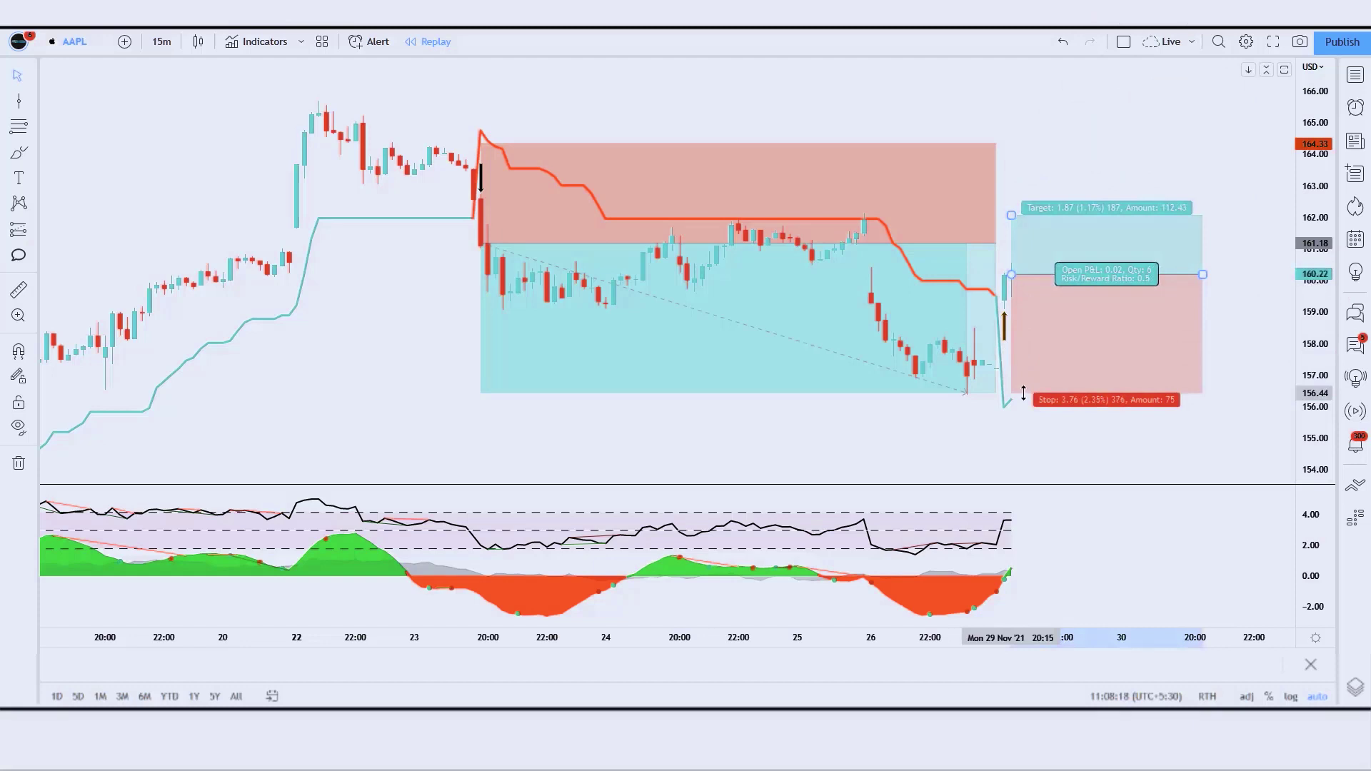
pyautogui.moveTo(1013, 216); pyautogui.dragTo(1022, 97)
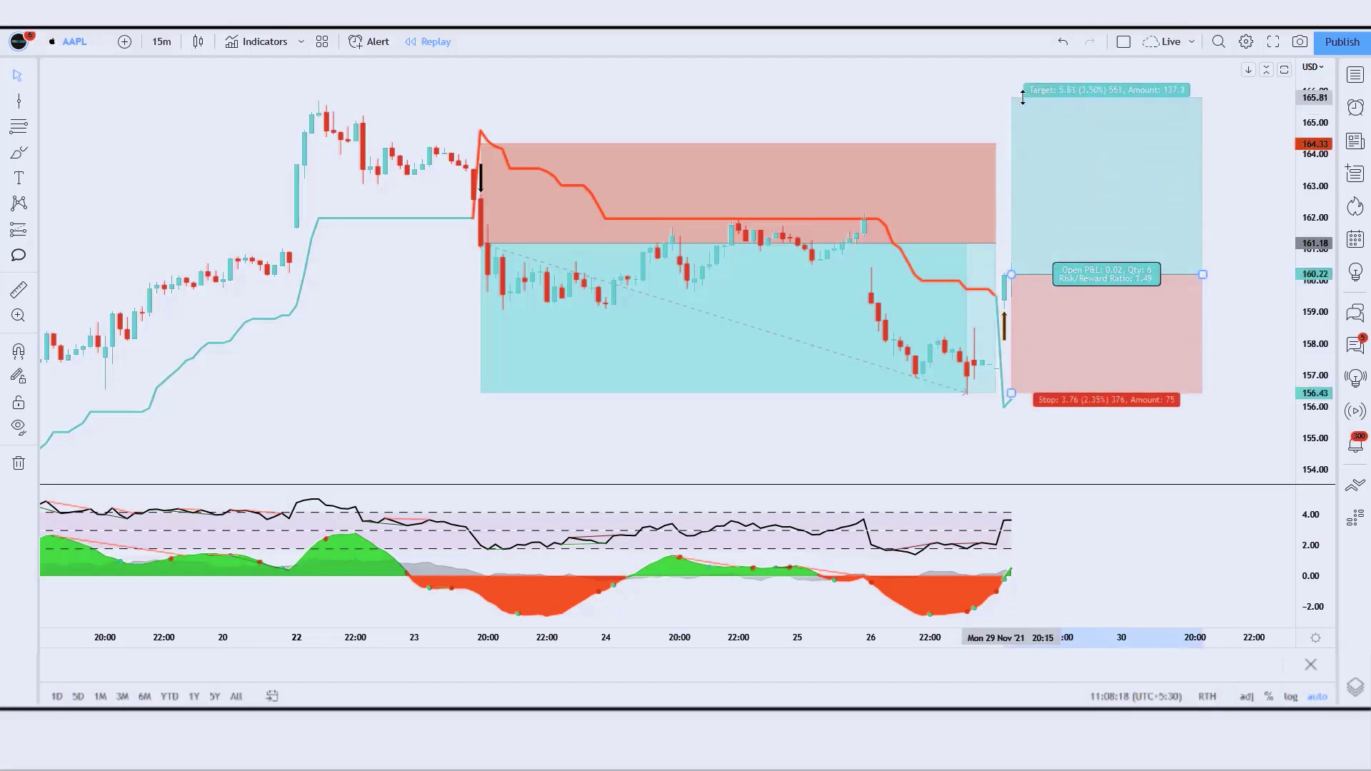
pyautogui.click(1240, 339)
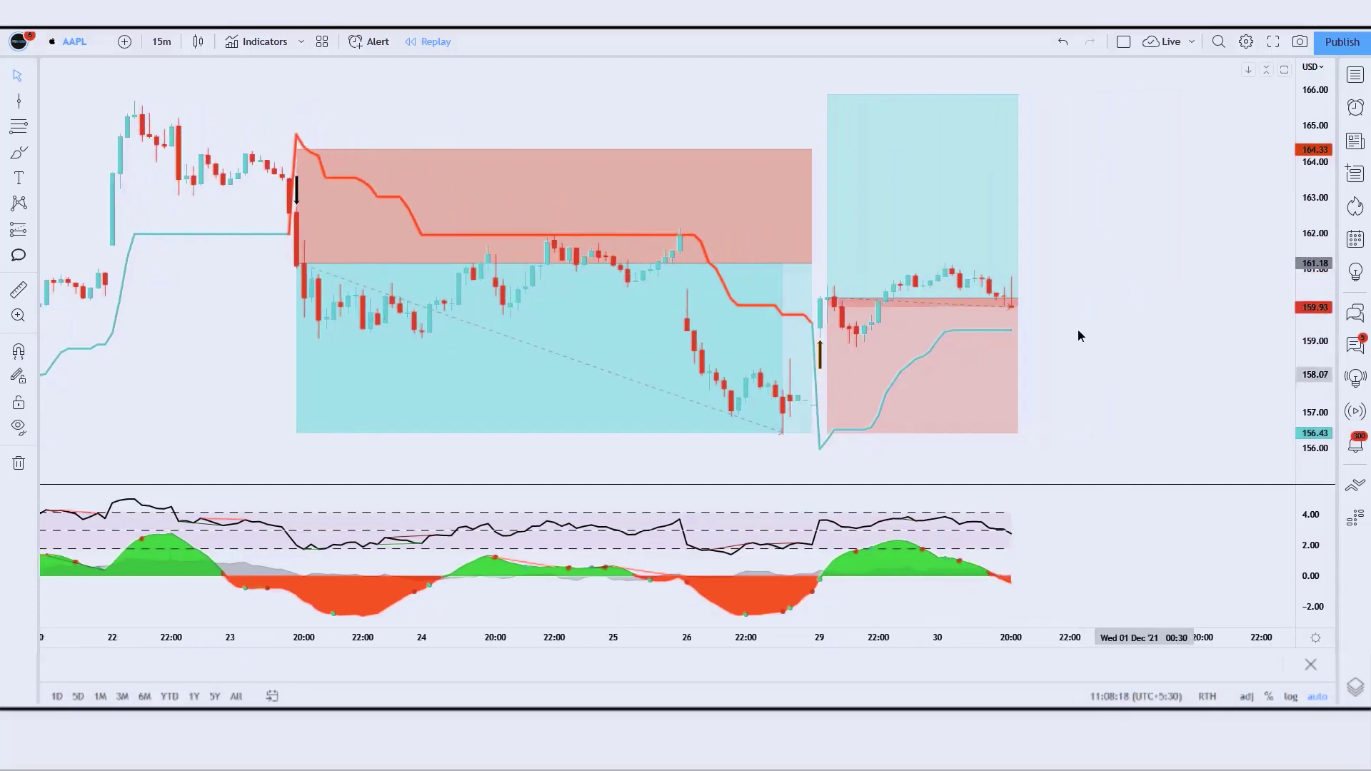
# Resize the long position box so it ends at the candle that hit the target.
pyautogui.moveTo(1017, 298); pyautogui.dragTo(1187, 300)
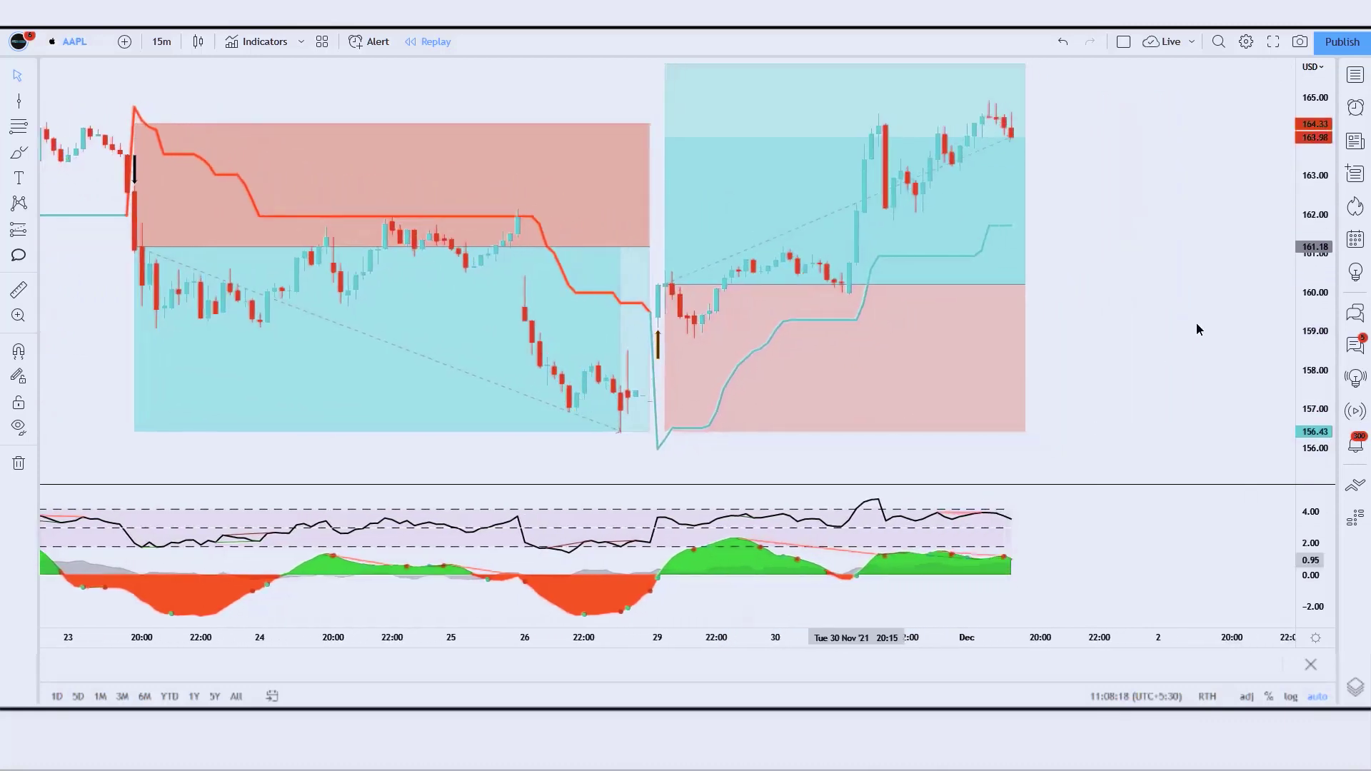
pyautogui.moveTo(1019, 285); pyautogui.dragTo(1143, 285)
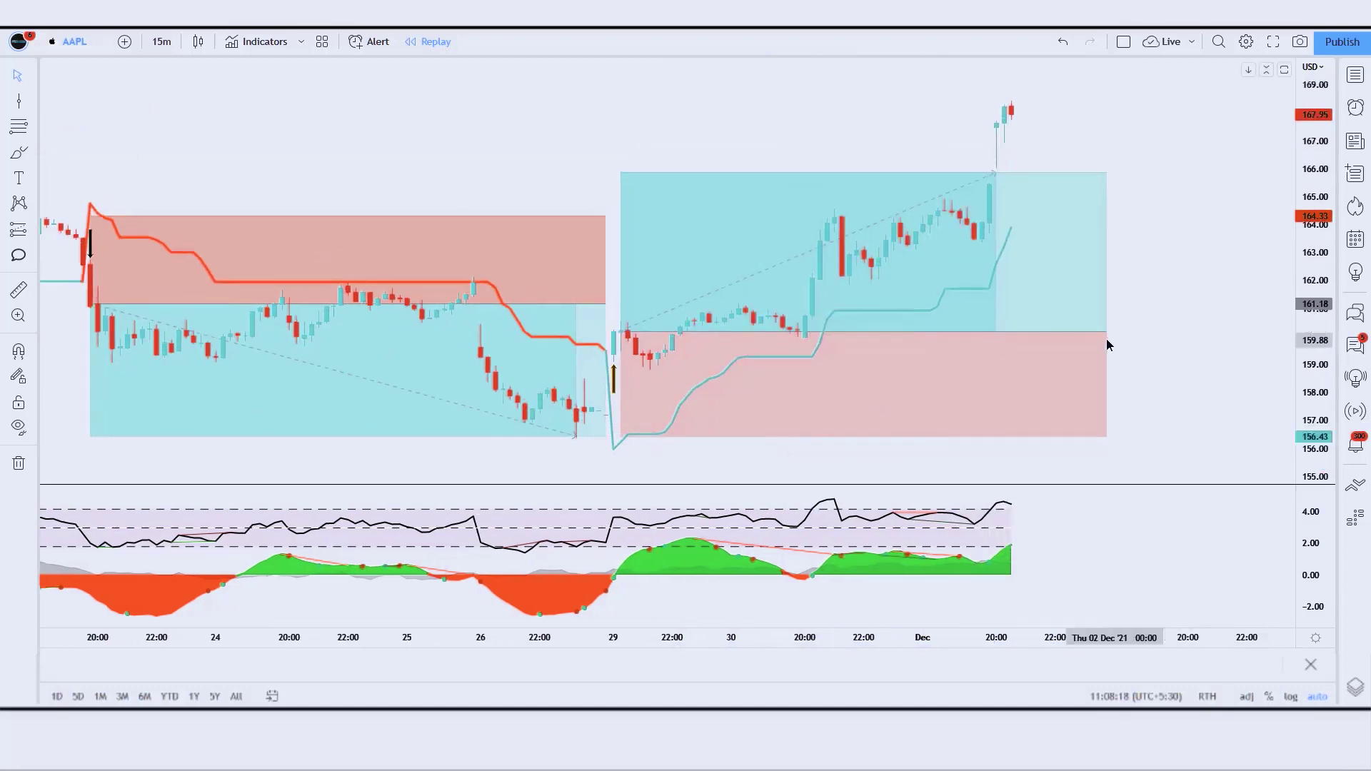
pyautogui.moveTo(1105, 332); pyautogui.dragTo(1020, 374)
pyautogui.click(1052, 382)
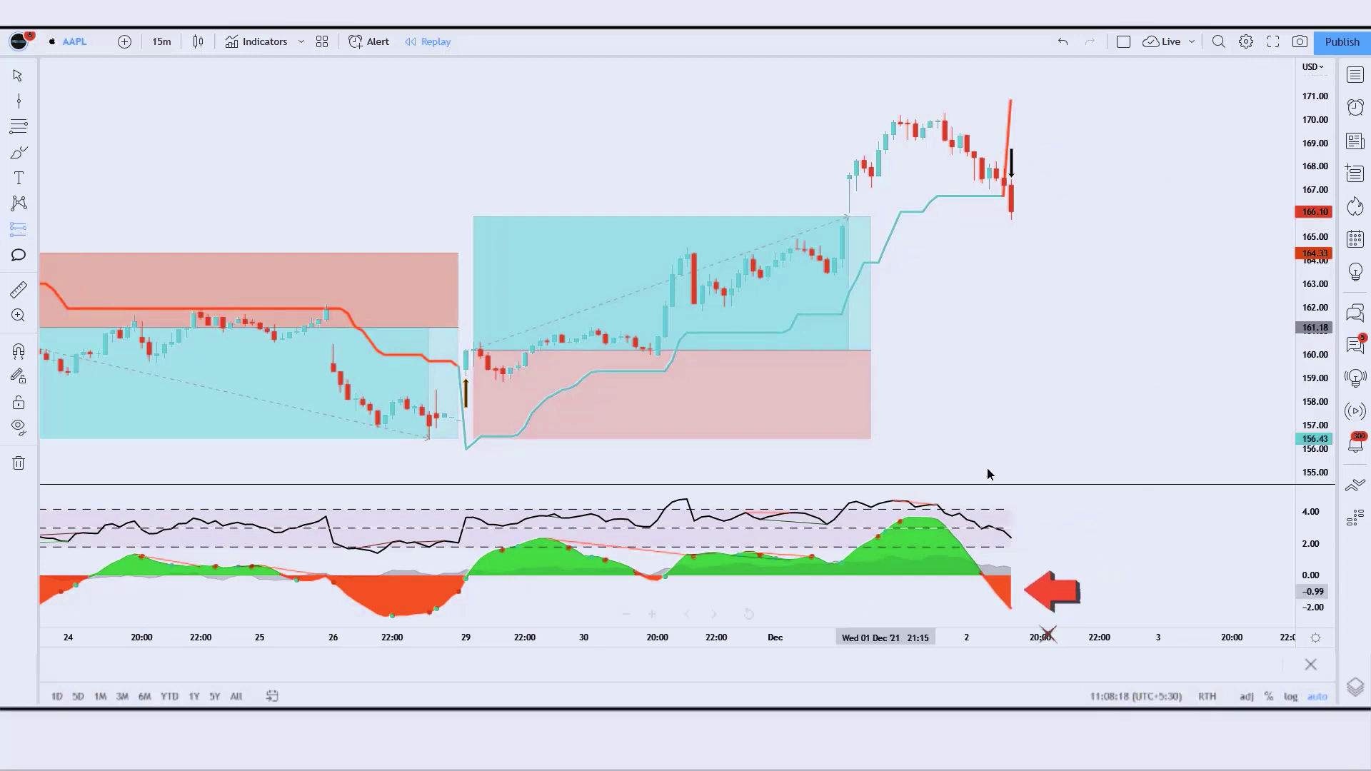
# Place a short position at 166.12 with stop at 170.28 and target at 159.83.
pyautogui.click(1012, 212)
pyautogui.moveTo(1014, 143); pyautogui.dragTo(1039, 114)
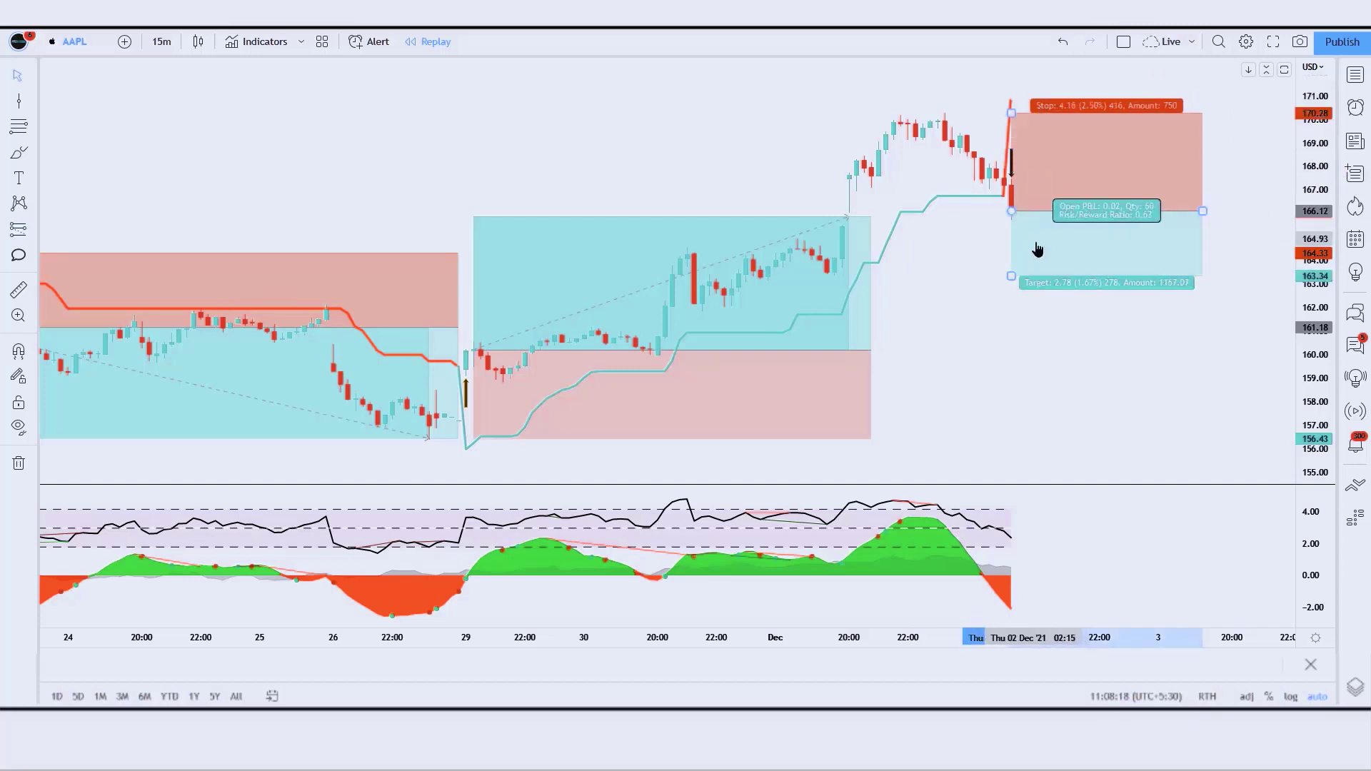
pyautogui.moveTo(1011, 299); pyautogui.dragTo(1011, 359)
pyautogui.click(955, 389)
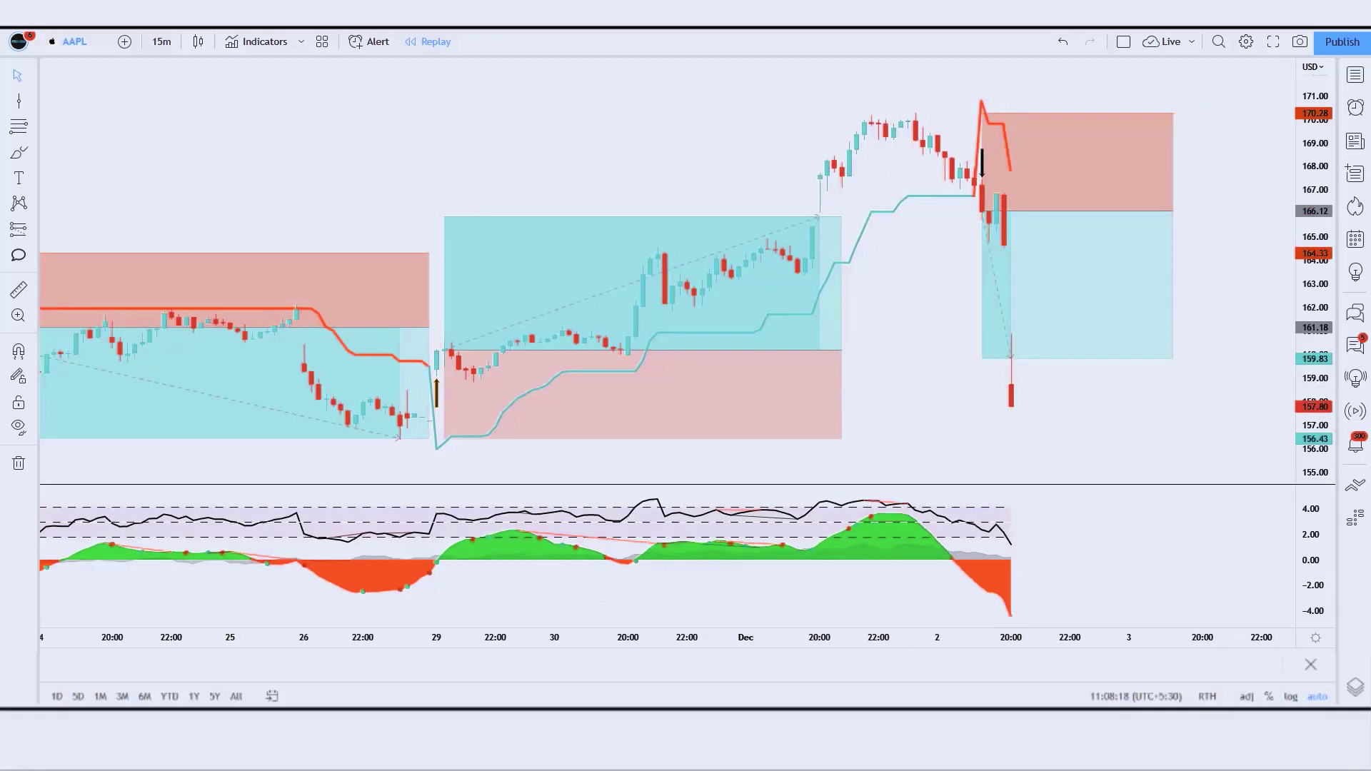
# Trim the short position box so it ends at the candle where price hit its target.
pyautogui.moveTo(1151, 273); pyautogui.dragTo(1012, 274)
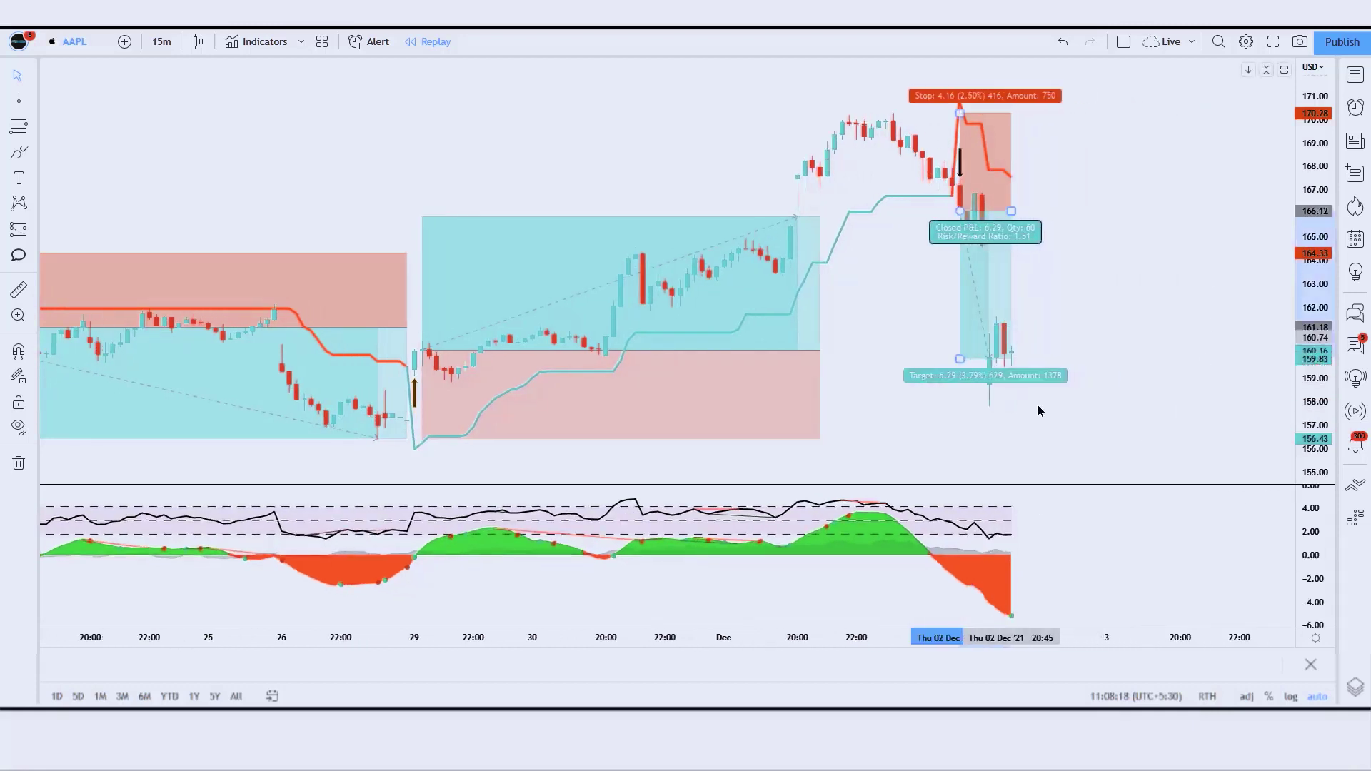
pyautogui.click(1056, 443)
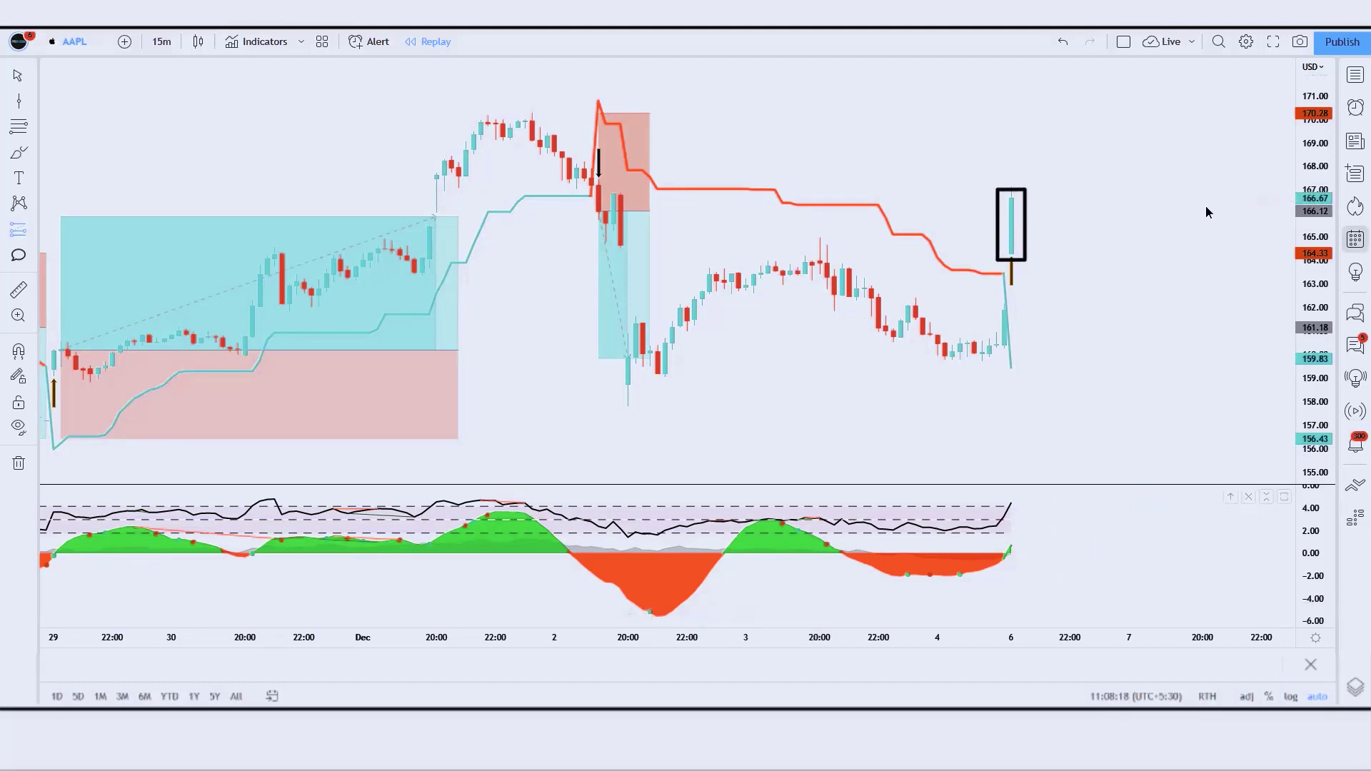
# Place a long position at the 166.67 buy signal with stop near 159.83 and a 1.5 risk/reward target.
pyautogui.click(1013, 200)
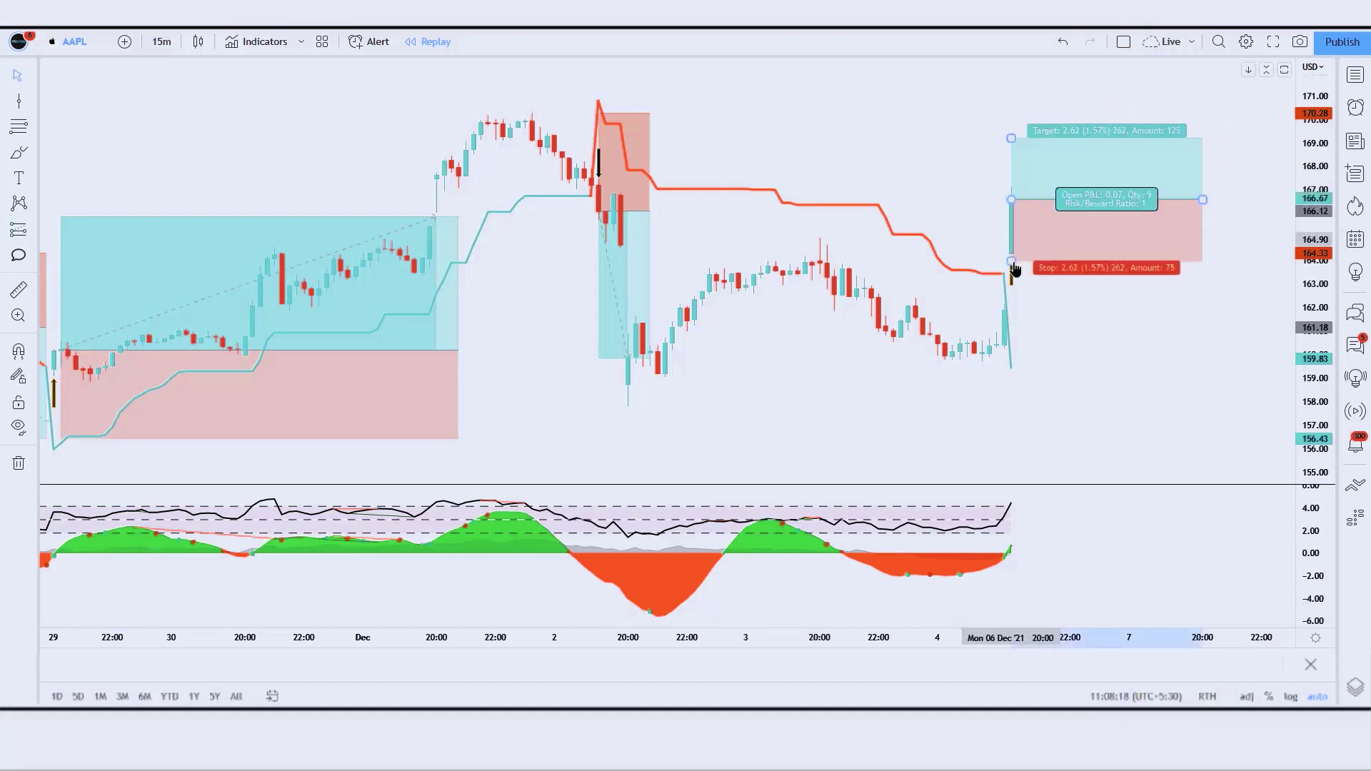
pyautogui.moveTo(1017, 302); pyautogui.dragTo(1022, 360)
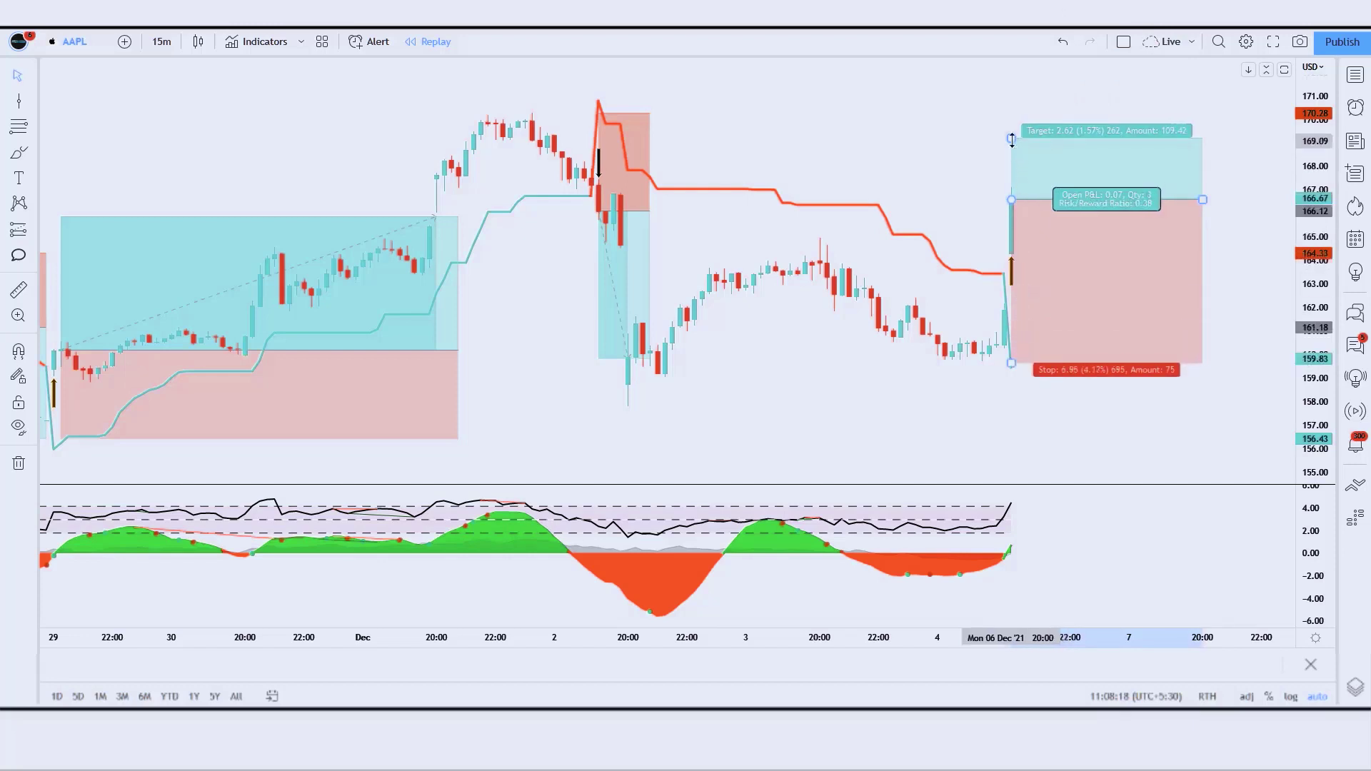
pyautogui.moveTo(1017, 102); pyautogui.dragTo(1019, 29)
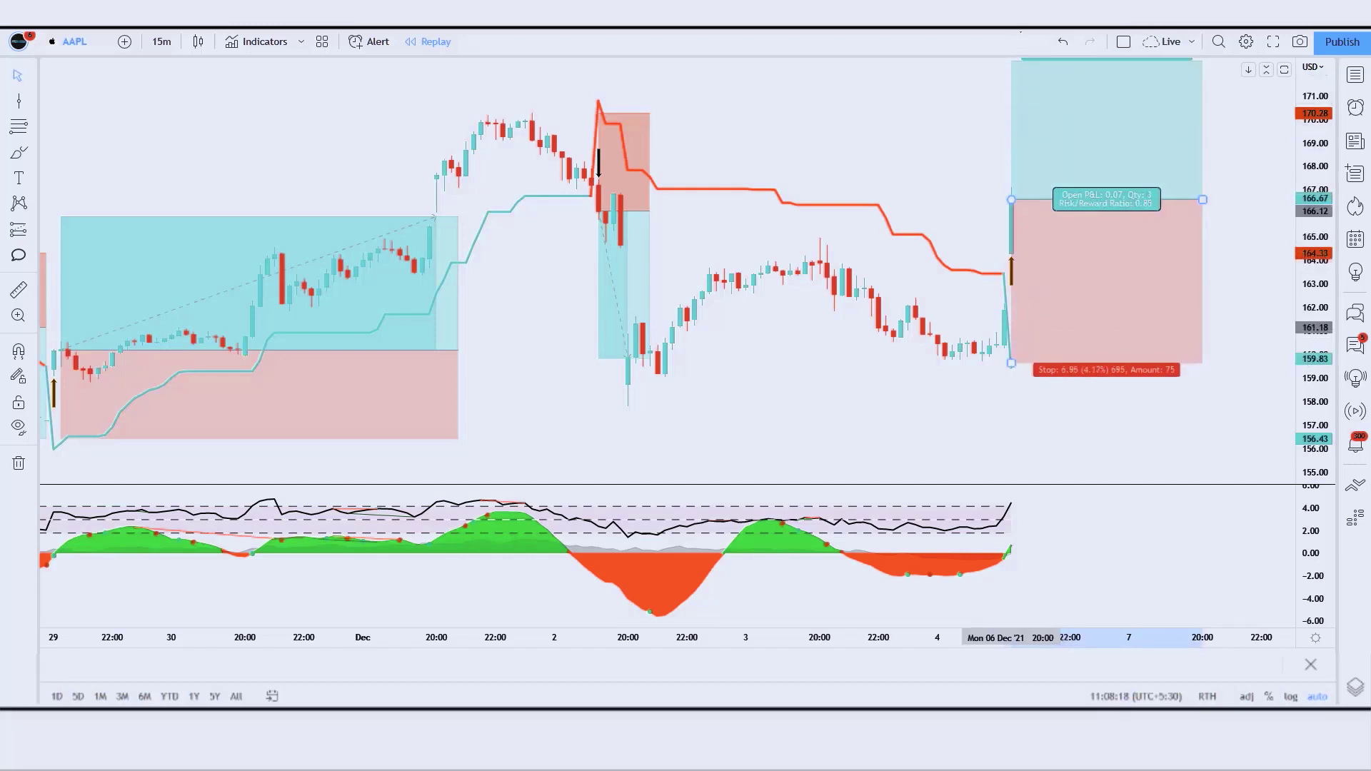
pyautogui.click(1147, 419)
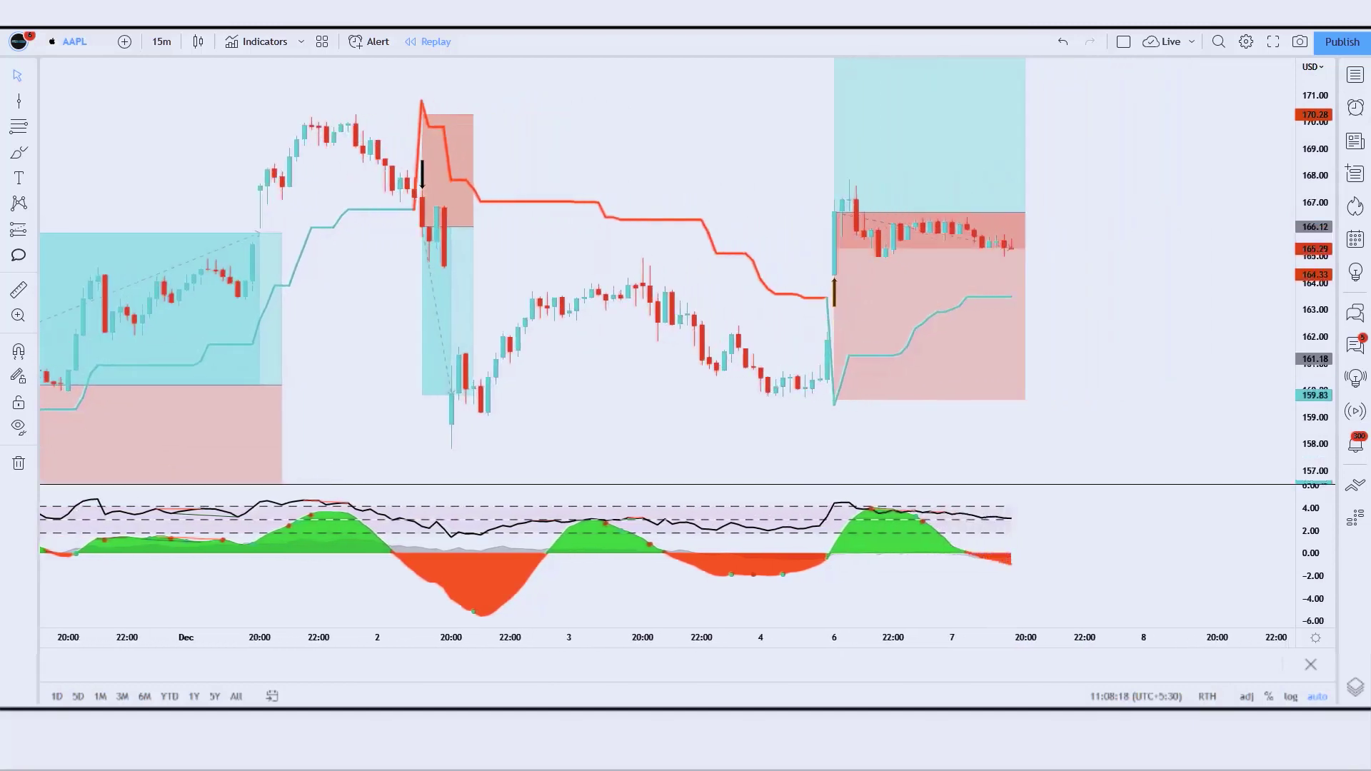
# Stretch the long position box forward as replay runs, then end it at the target-hit candle.
pyautogui.moveTo(1011, 212); pyautogui.dragTo(1231, 213)
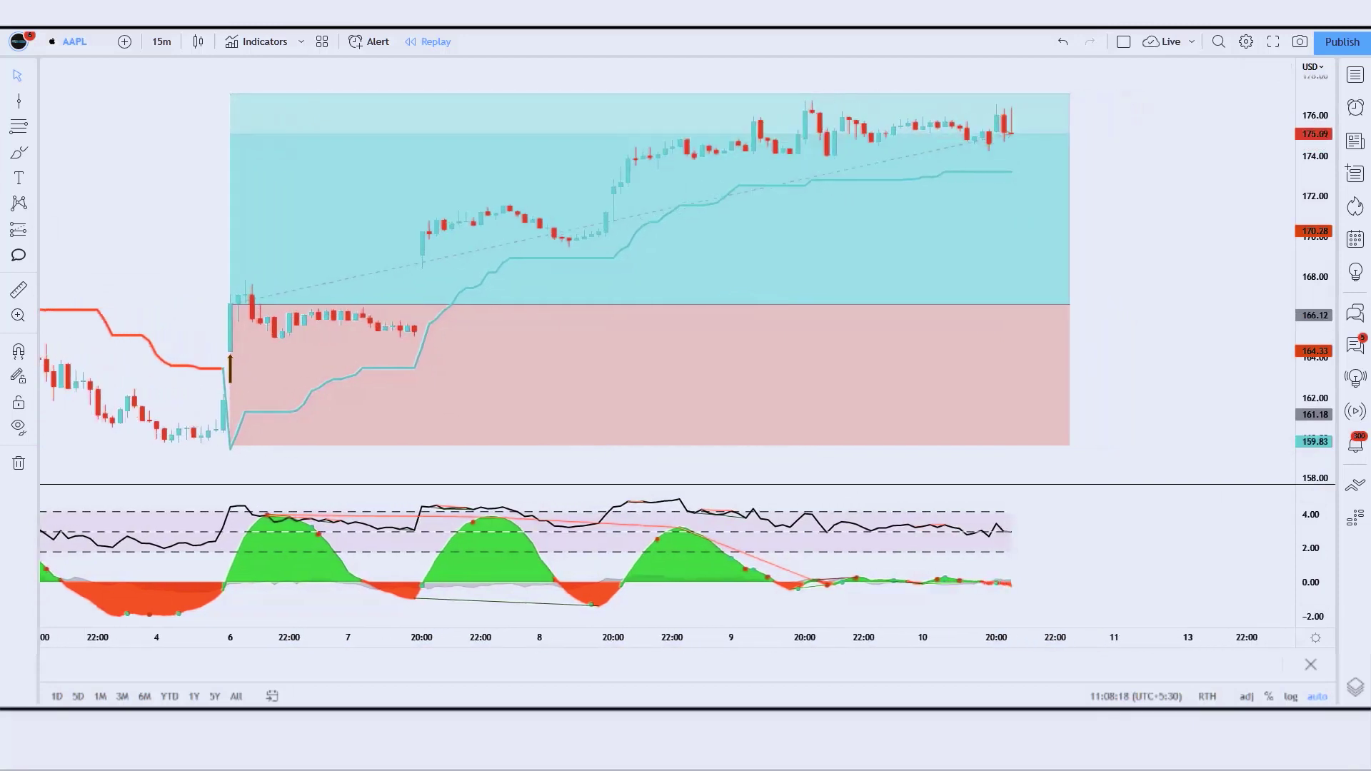
pyautogui.moveTo(1025, 306); pyautogui.dragTo(1107, 306)
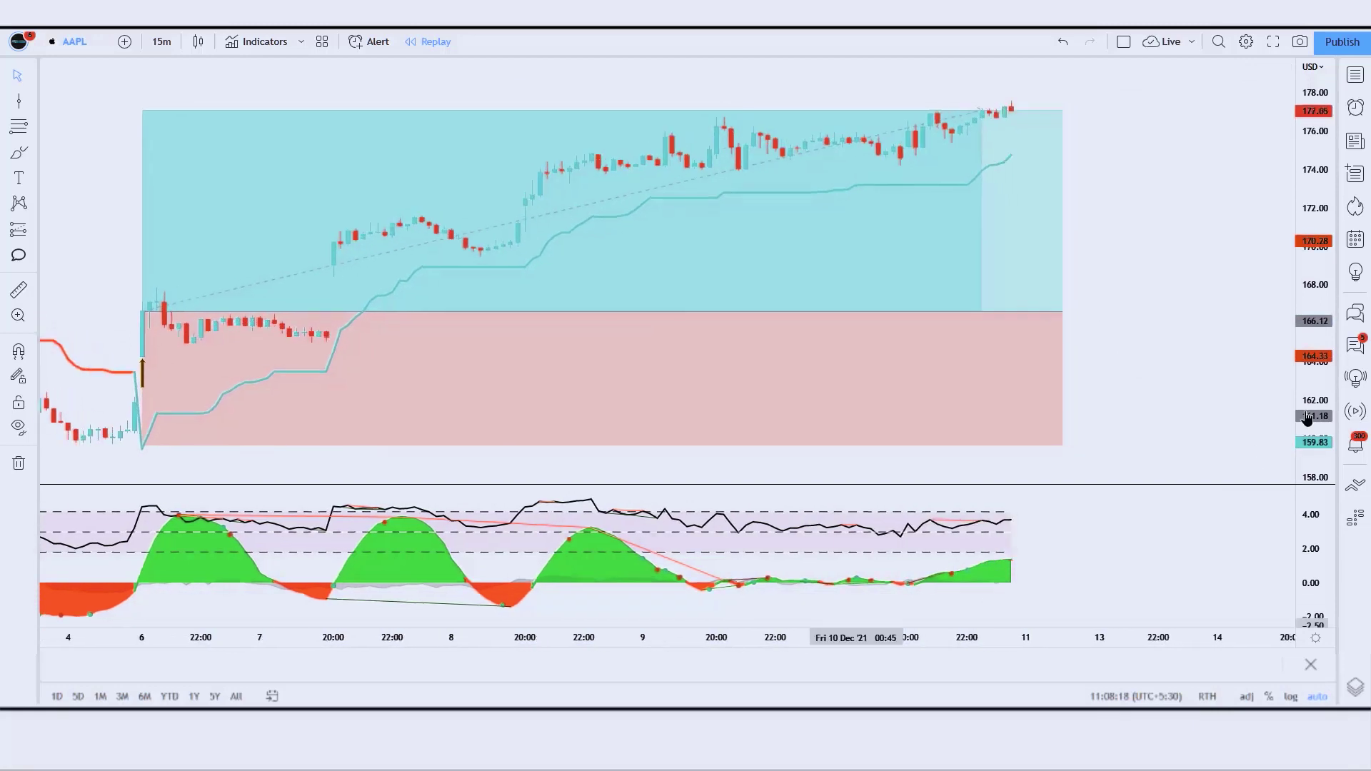
pyautogui.moveTo(1065, 312); pyautogui.dragTo(1015, 326)
pyautogui.click(1090, 331)
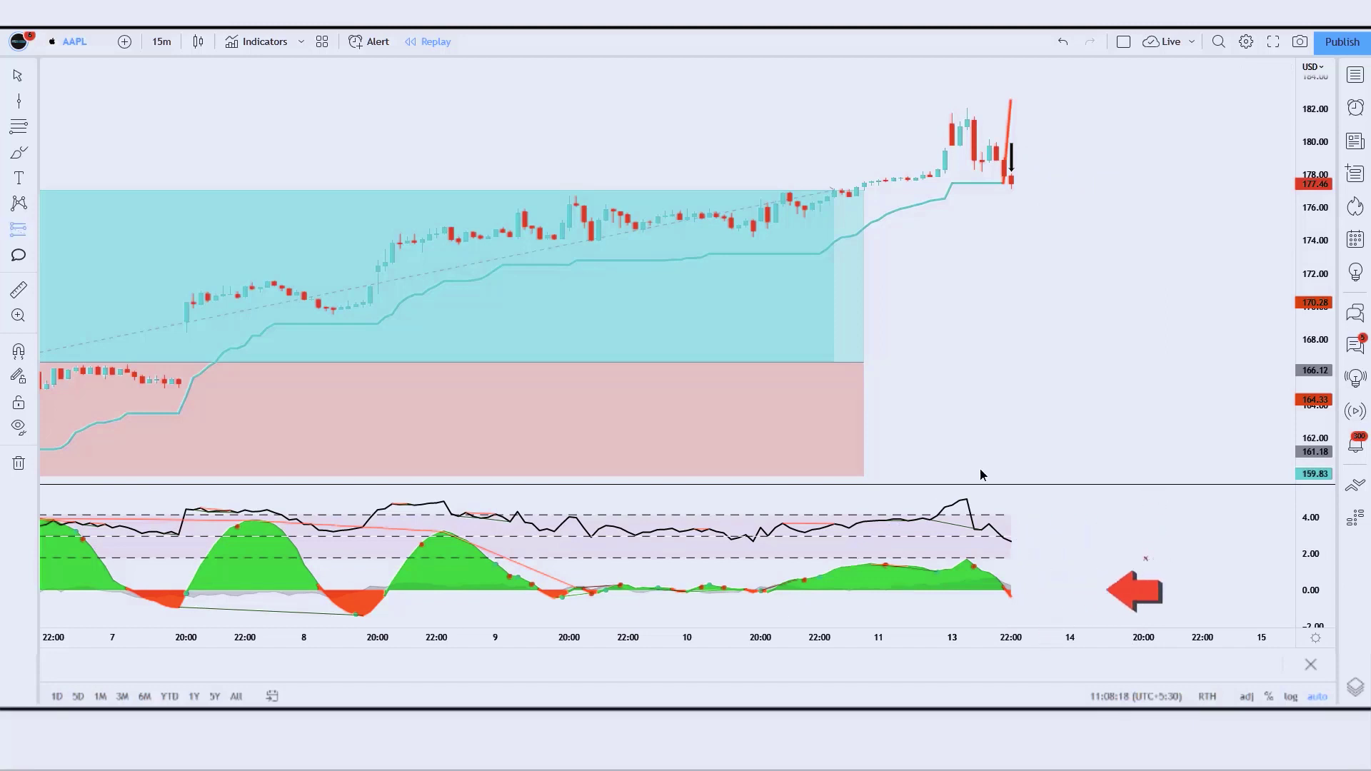
# Place a short position at the 177.61 sell signal with stop near 180.43 and target near 173.39.
pyautogui.click(1012, 182)
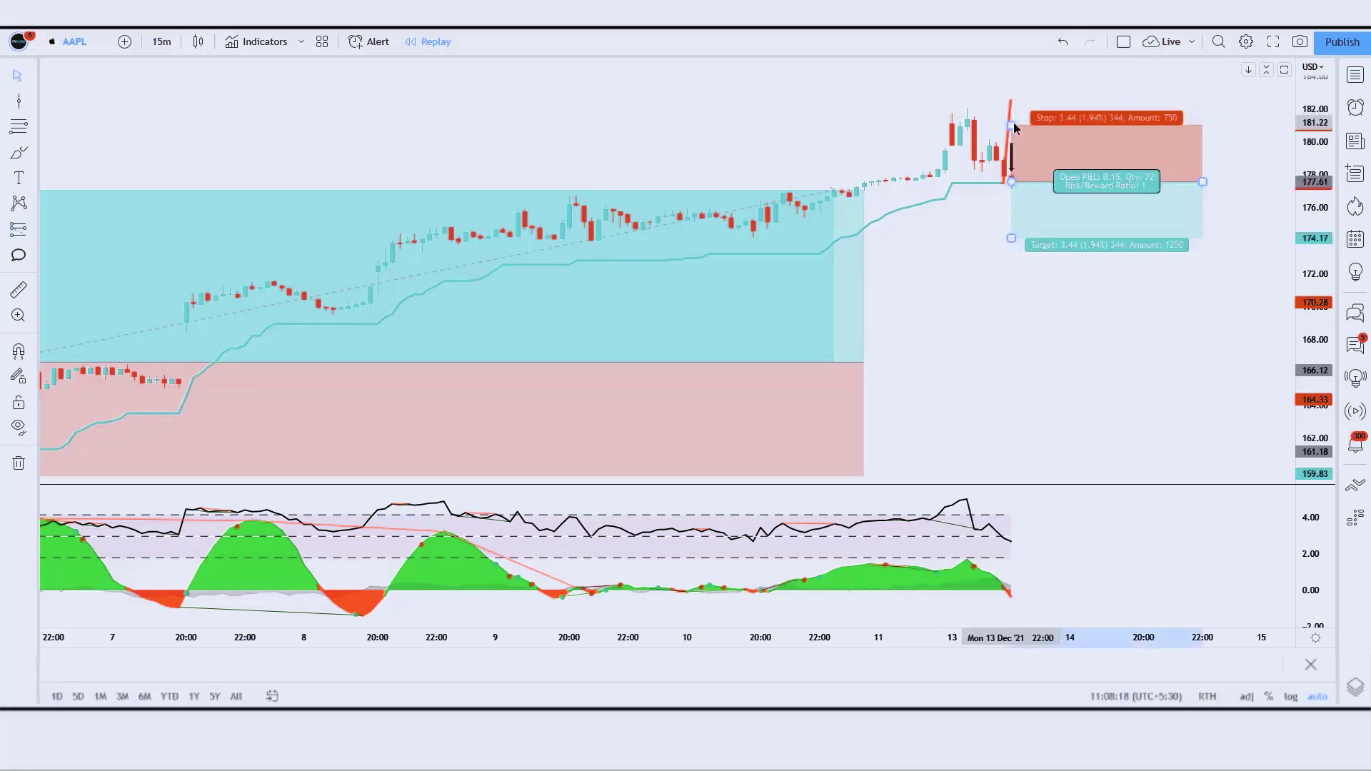
pyautogui.moveTo(1014, 124); pyautogui.dragTo(1013, 135)
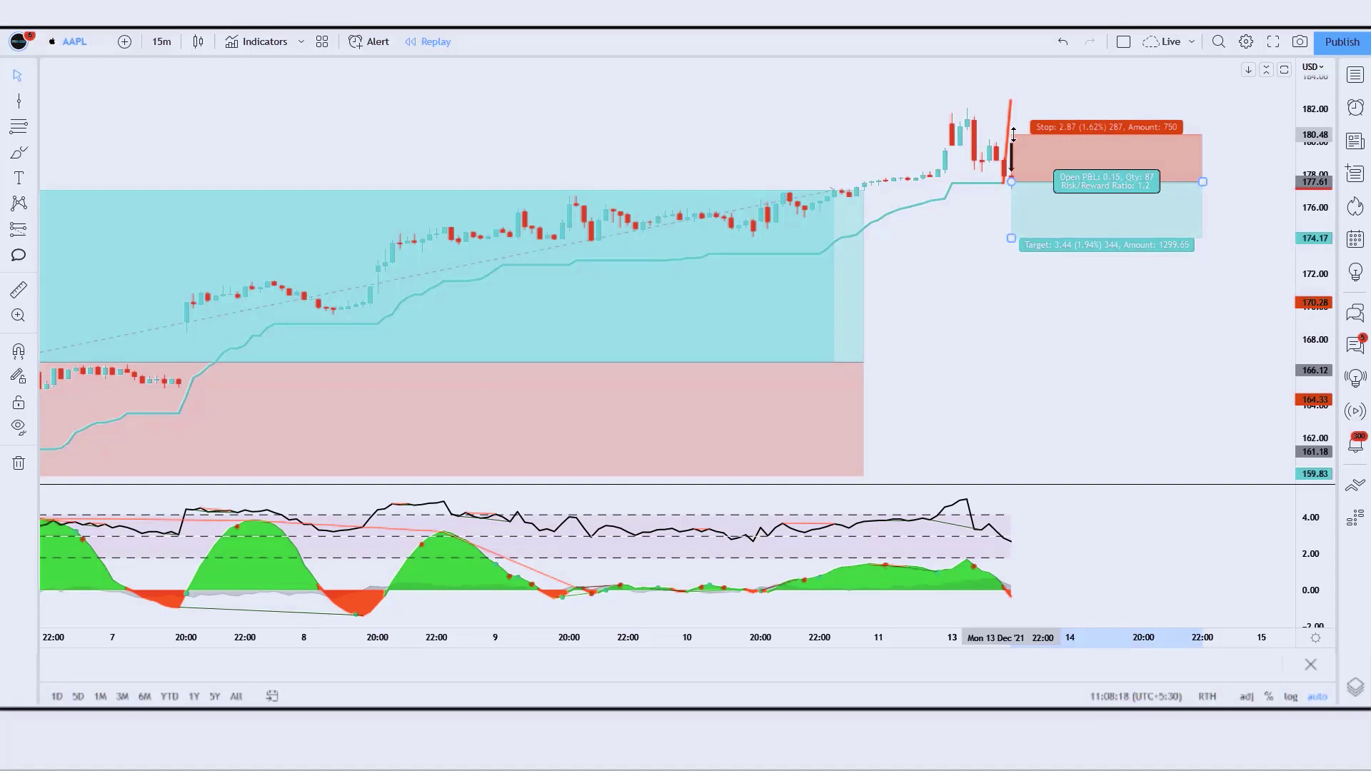
pyautogui.moveTo(1009, 241)
pyautogui.mouseDown()
pyautogui.moveTo(1012, 271)
pyautogui.moveTo(1011, 248)
pyautogui.mouseUp()
pyautogui.click(983, 333)
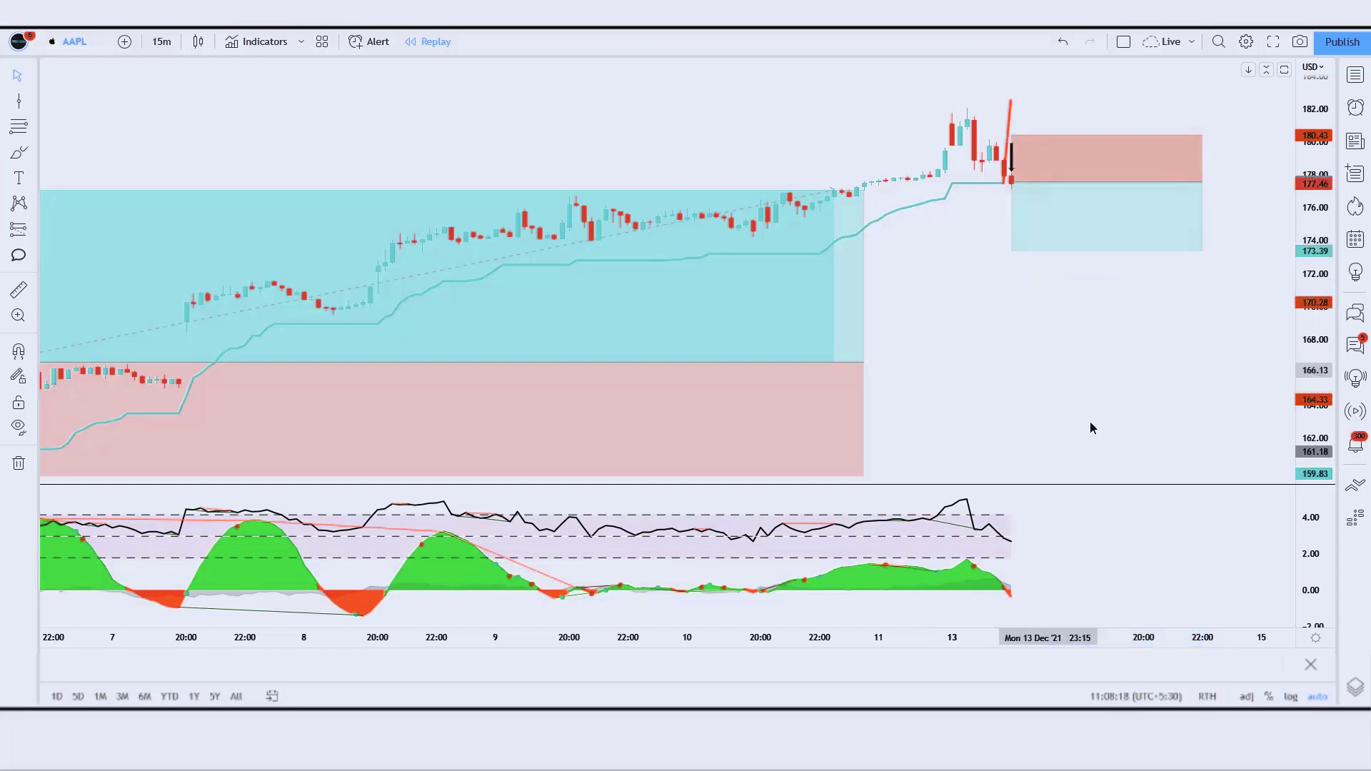